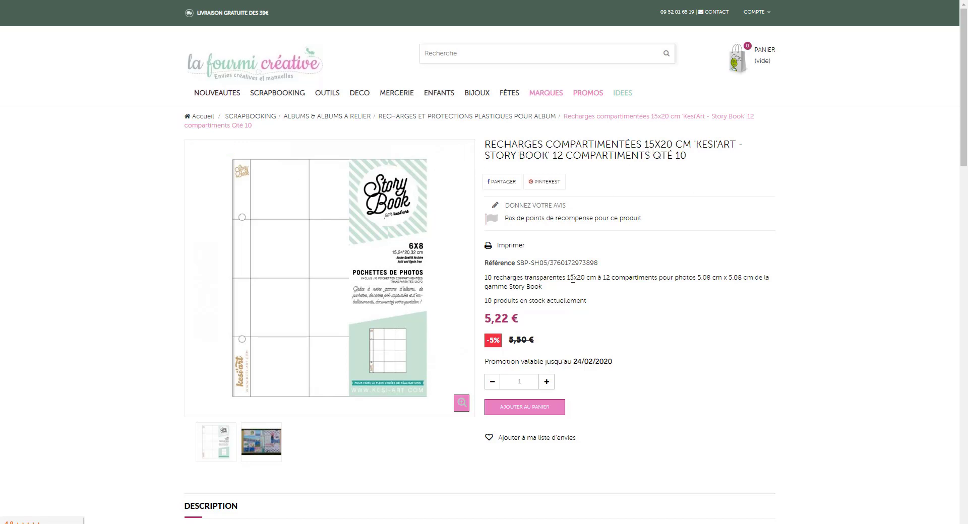
# Review the Sn@P! pocket page product and the Instagram photo album example, and switch to Photoshop
pyautogui.hotkey('ctrl', 'Tab')
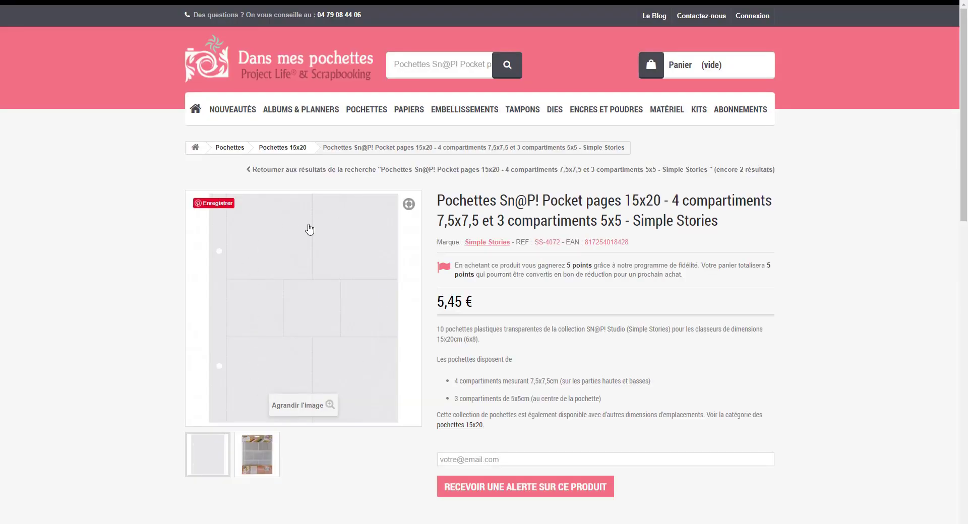
pyautogui.hotkey('ctrl', 'Tab')
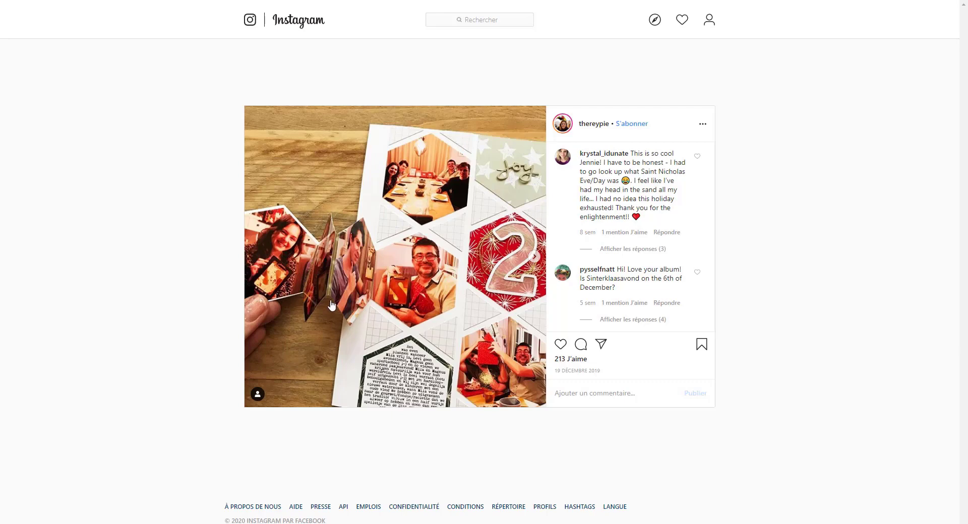
pyautogui.hotkey('alt', 'Tab')
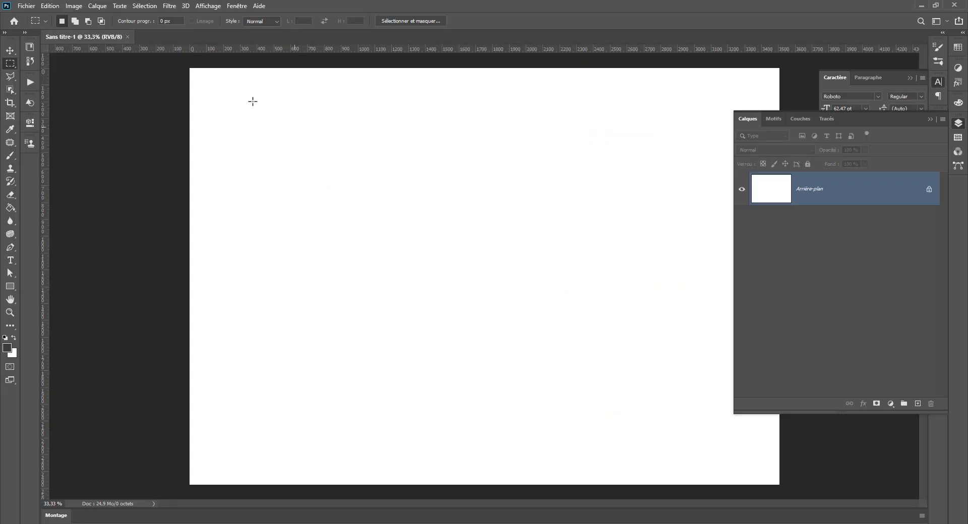
# Close the blank landscape document Sans titre-1
pyautogui.click(91, 5)
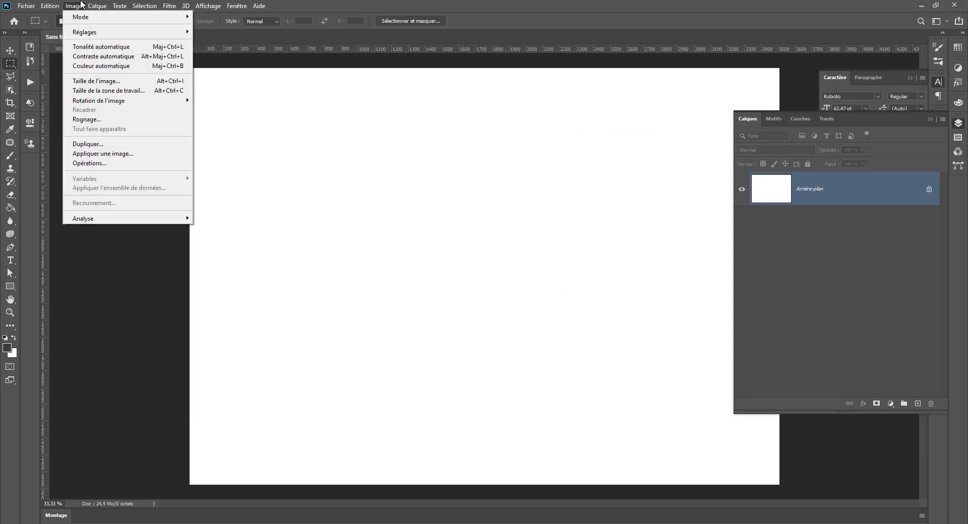
pyautogui.click(62, 40)
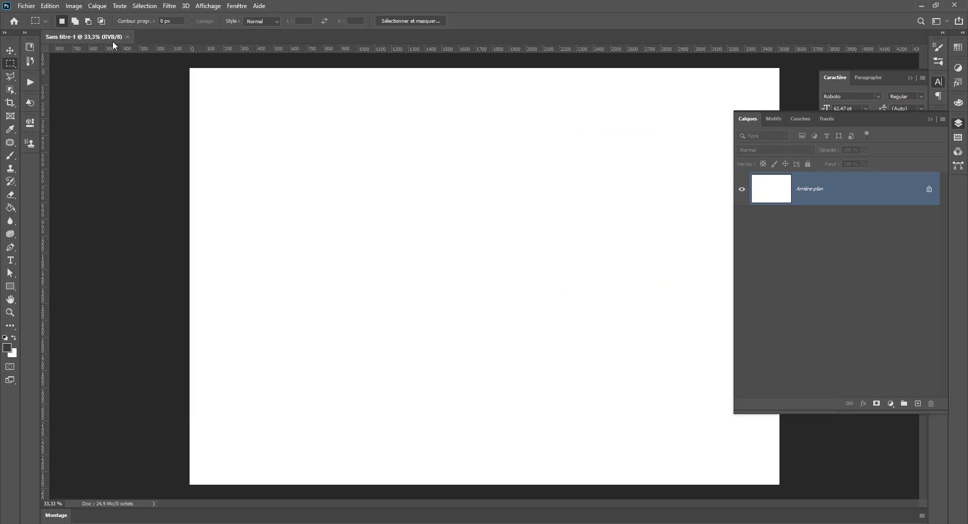
pyautogui.moveTo(63, 40); pyautogui.dragTo(129, 38)
pyautogui.click(641, 39)
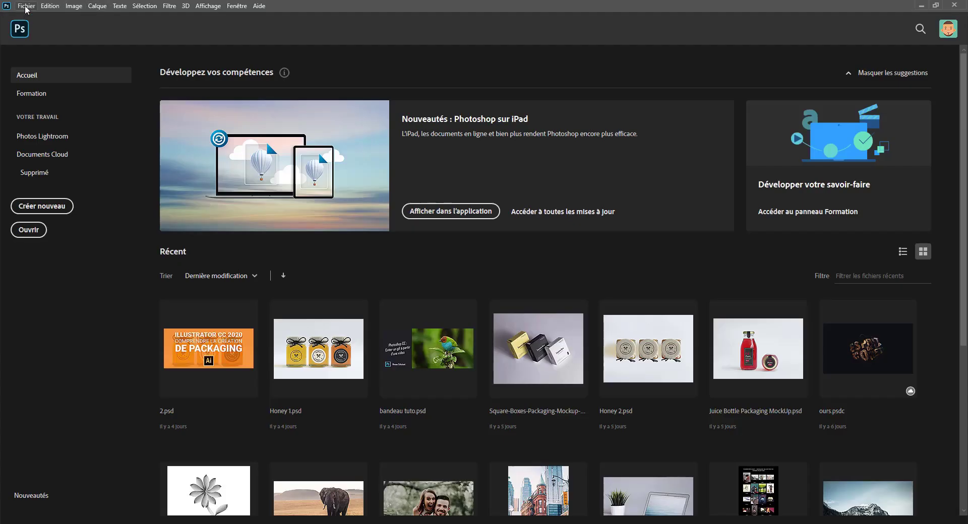
# Create a portrait document of 210 x 297 mm at 300 pixels per inch with RGB colour and a white background
pyautogui.click(26, 5)
pyautogui.click(38, 17)
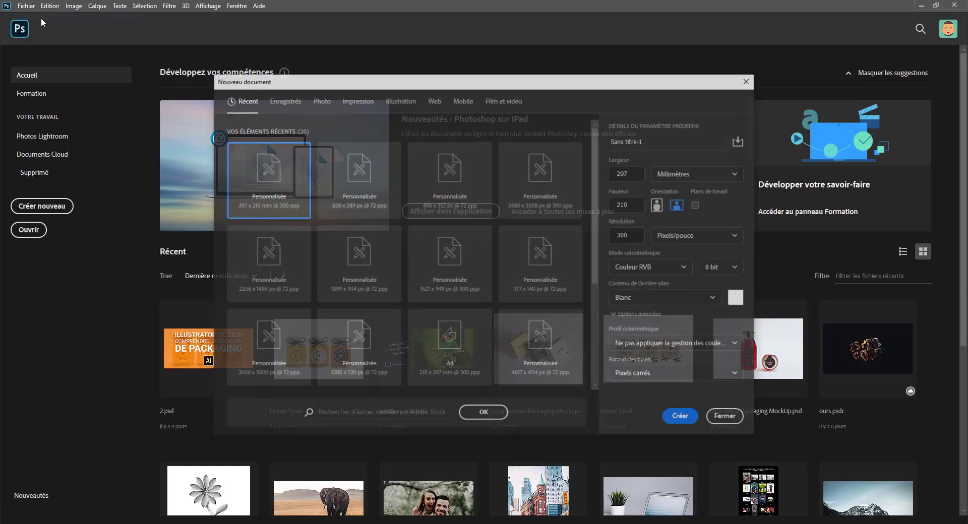
pyautogui.click(658, 204)
pyautogui.click(682, 418)
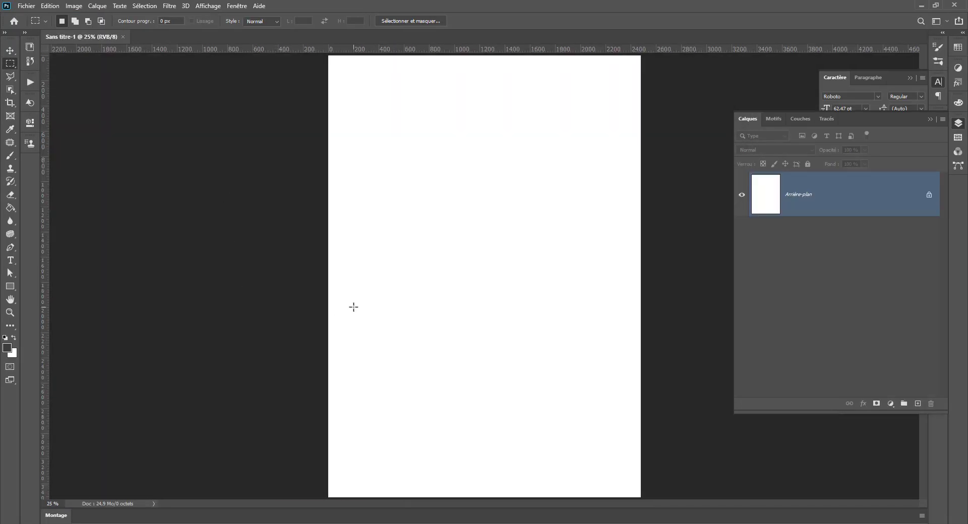
pyautogui.hotkey('ctrl', '0')
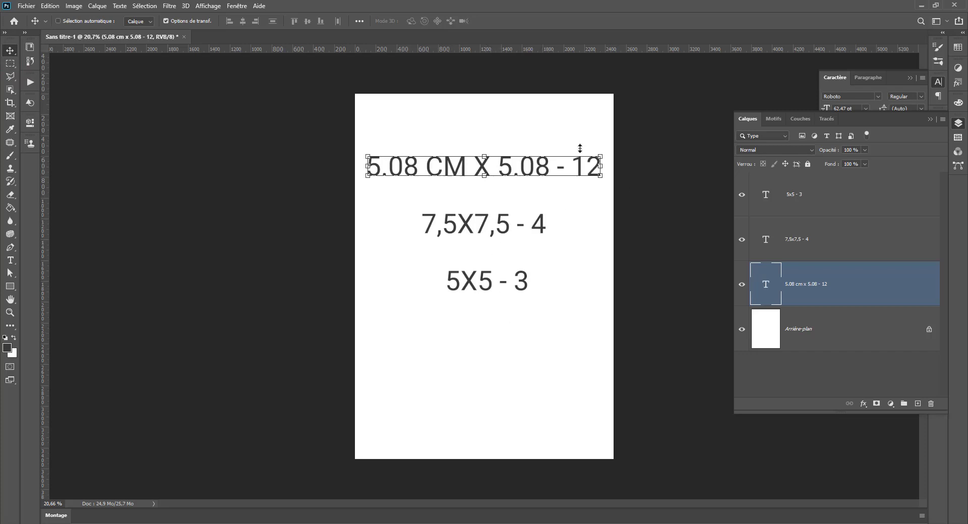
# Hide the 7,5x7,5 - 4 and 5x5 - 3 text layers and move the 5.08 cm x 5.08 - 12 text up near the page's upper edge
pyautogui.moveTo(741, 240); pyautogui.dragTo(741, 195)
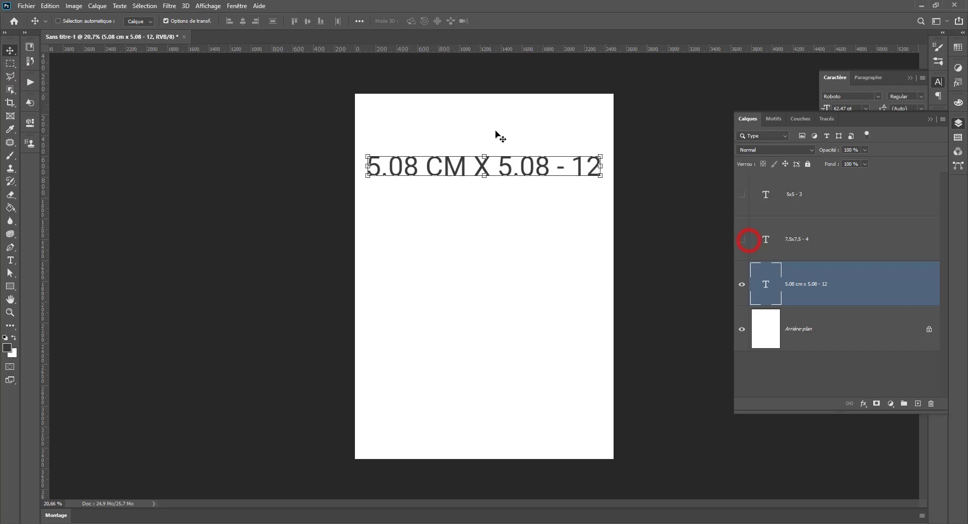
pyautogui.moveTo(471, 168); pyautogui.dragTo(469, 127)
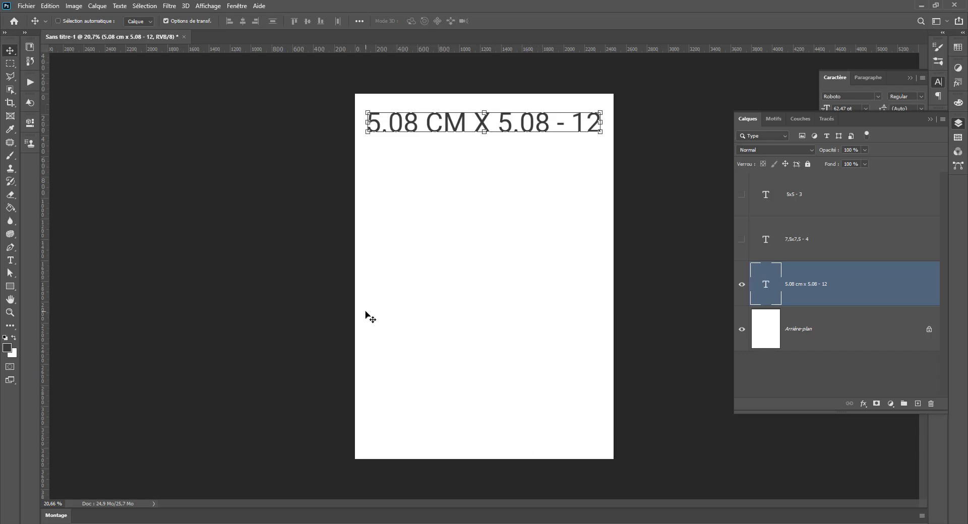
# Draw a square image frame about 580 px wide below the heading text with the Frame tool
pyautogui.click(10, 118)
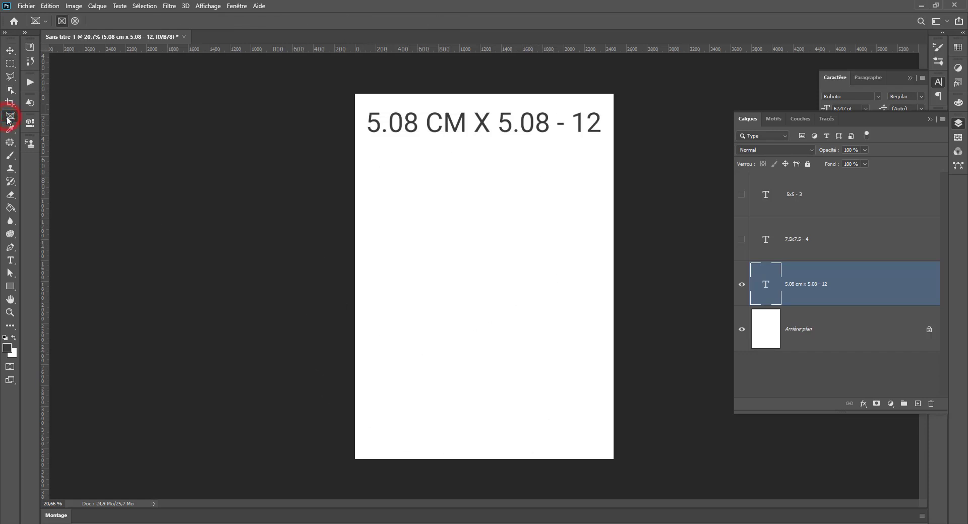
pyautogui.click(380, 191)
pyautogui.moveTo(408, 170); pyautogui.dragTo(479, 230)
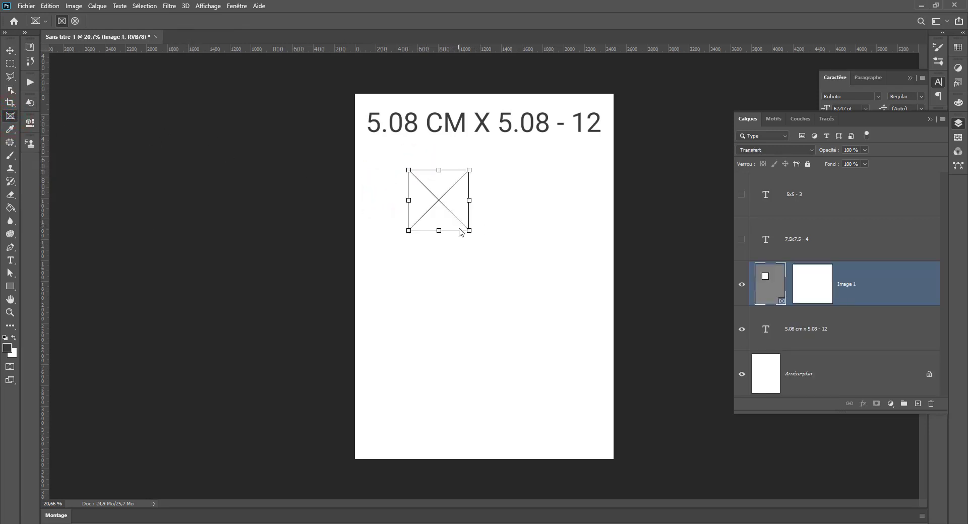
# Set the frame's width and height to 5,08 cm in its properties
pyautogui.click(30, 123)
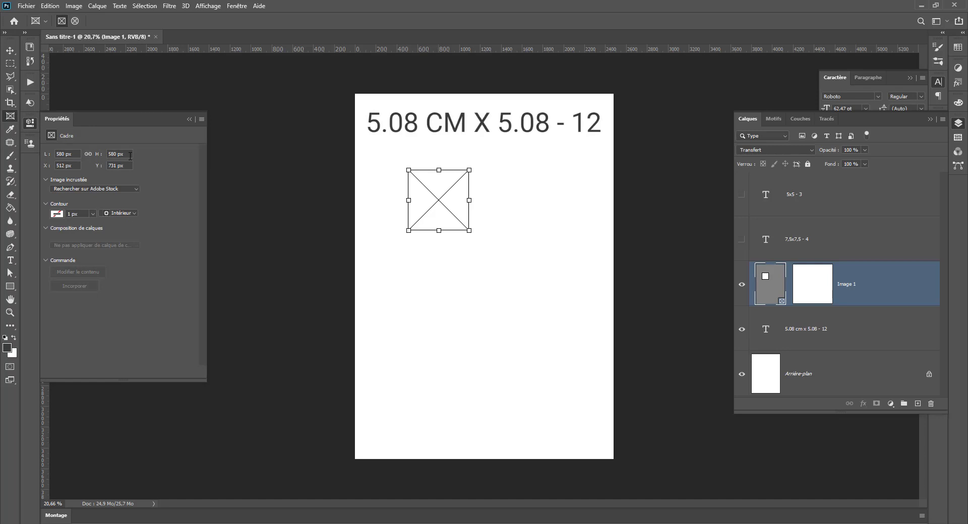
pyautogui.click(237, 6)
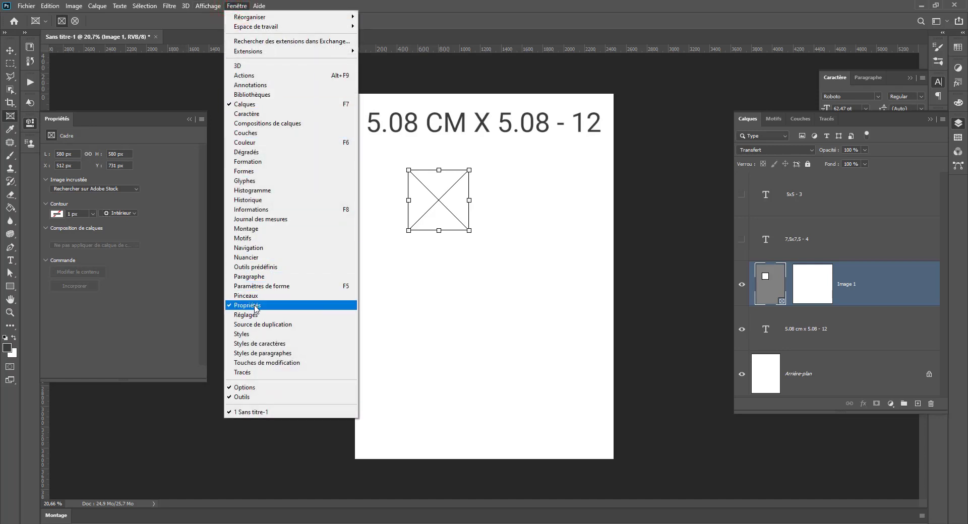
pyautogui.click(67, 153)
pyautogui.click(73, 152)
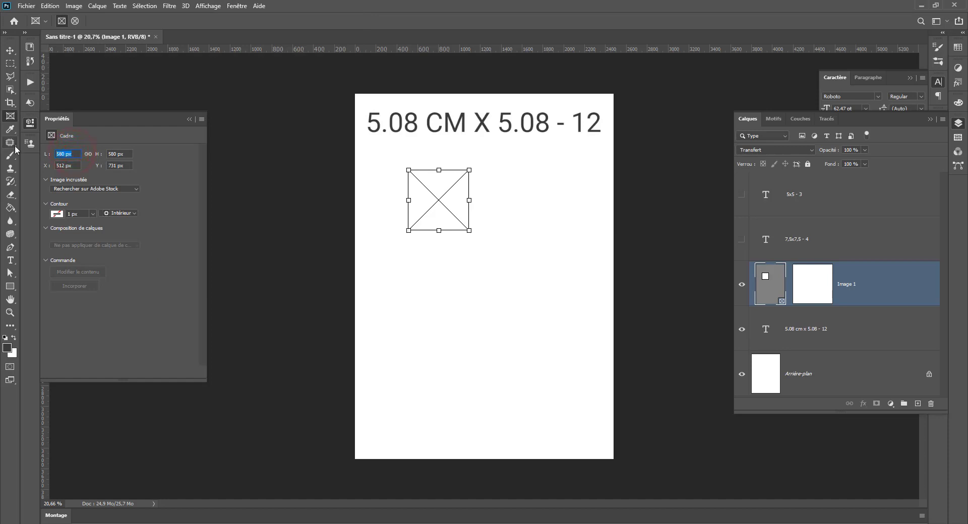
pyautogui.write('5')
pyautogui.press('Return')
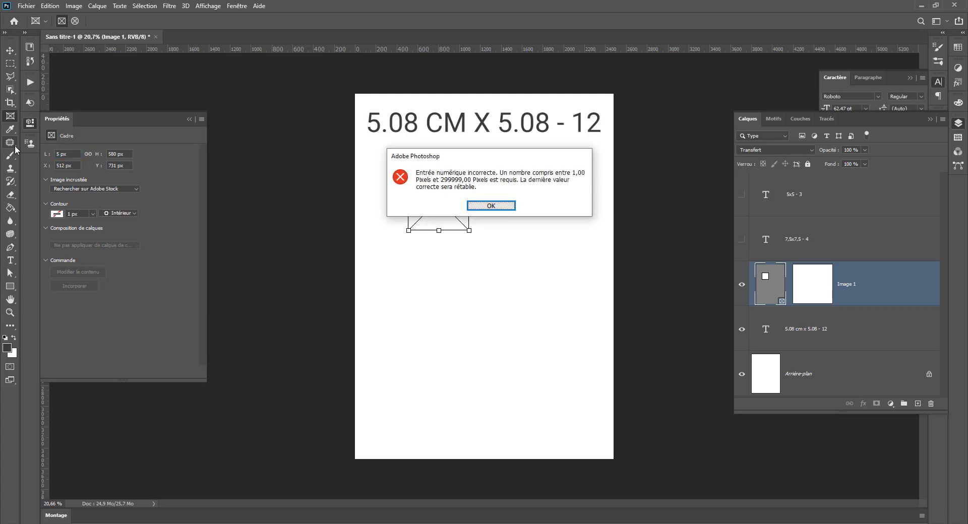
pyautogui.click(491, 205)
pyautogui.click(65, 153)
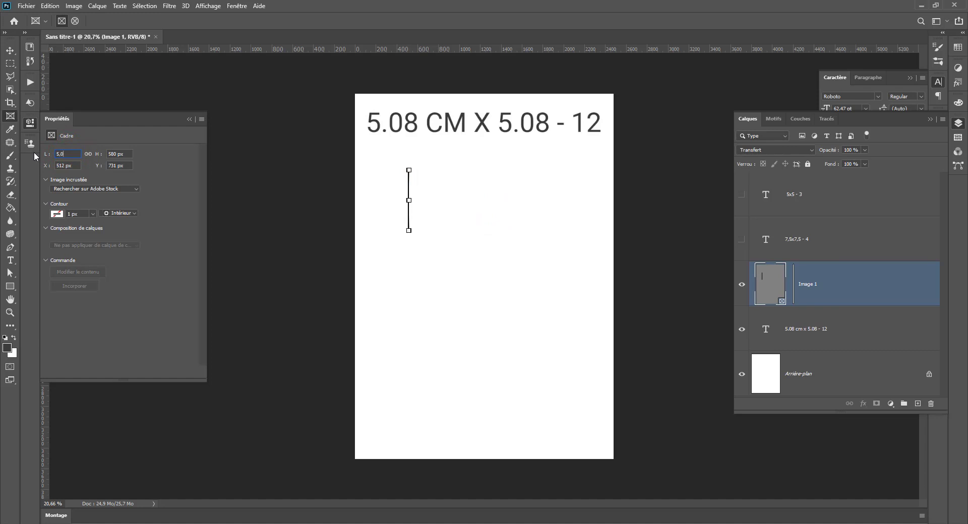
pyautogui.write('5,08 cm')
pyautogui.press('Tab')
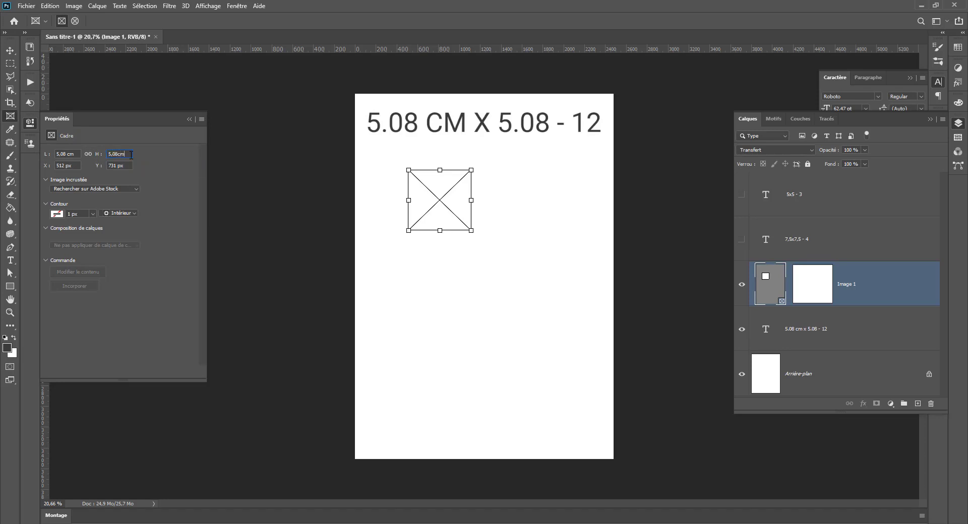
pyautogui.press('Return')
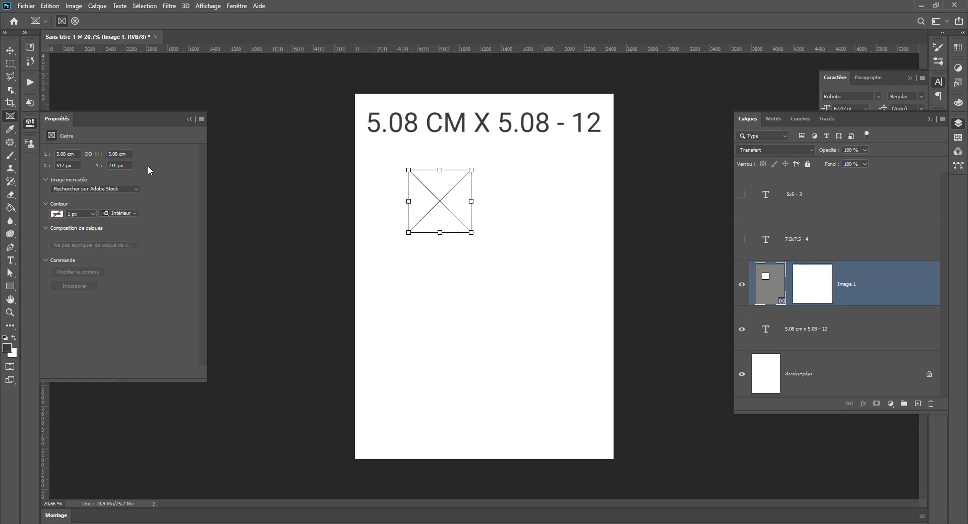
# Move the frame closer to the page's left edge, to about X 309 px and Y 775 px
pyautogui.press('v')
pyautogui.moveTo(446, 199); pyautogui.dragTo(424, 206)
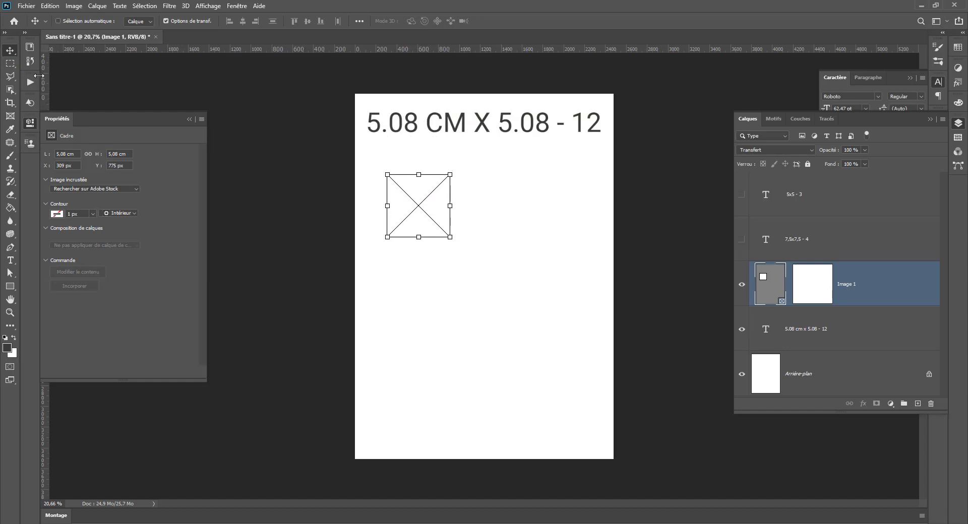
# Place two vertical and two horizontal guides by hand just inside the page edges as margins
pyautogui.moveTo(45, 82); pyautogui.dragTo(366, 109)
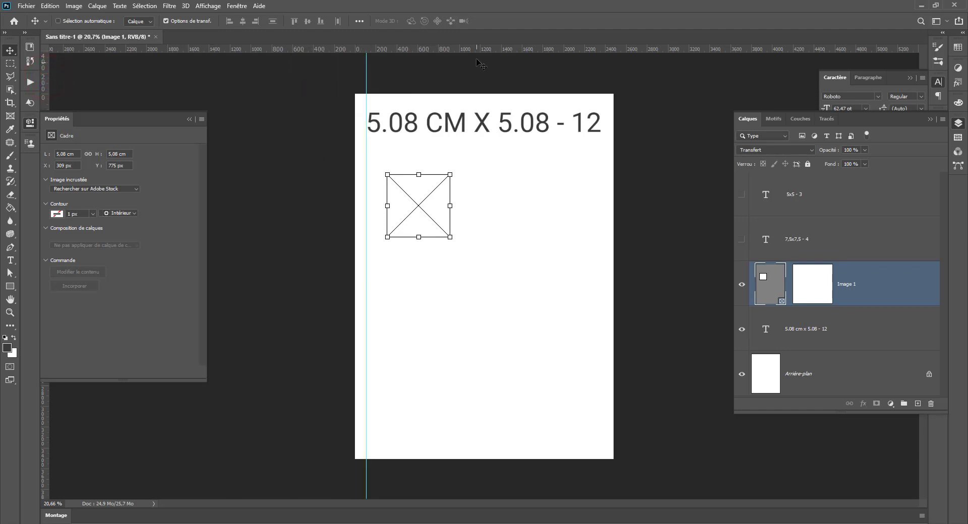
pyautogui.moveTo(470, 52); pyautogui.dragTo(452, 107)
pyautogui.moveTo(66, 85); pyautogui.dragTo(603, 134)
pyautogui.moveTo(470, 51); pyautogui.dragTo(531, 452)
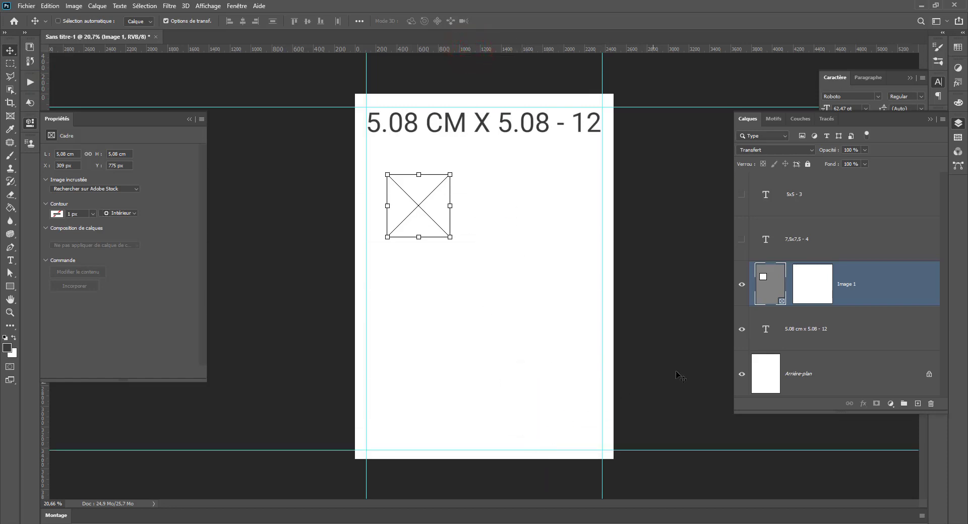
# Undo the four manually placed margin guides
pyautogui.hotkey('ctrl', 'z')
pyautogui.hotkey('ctrl', 'z')
pyautogui.hotkey('ctrl', 'z')
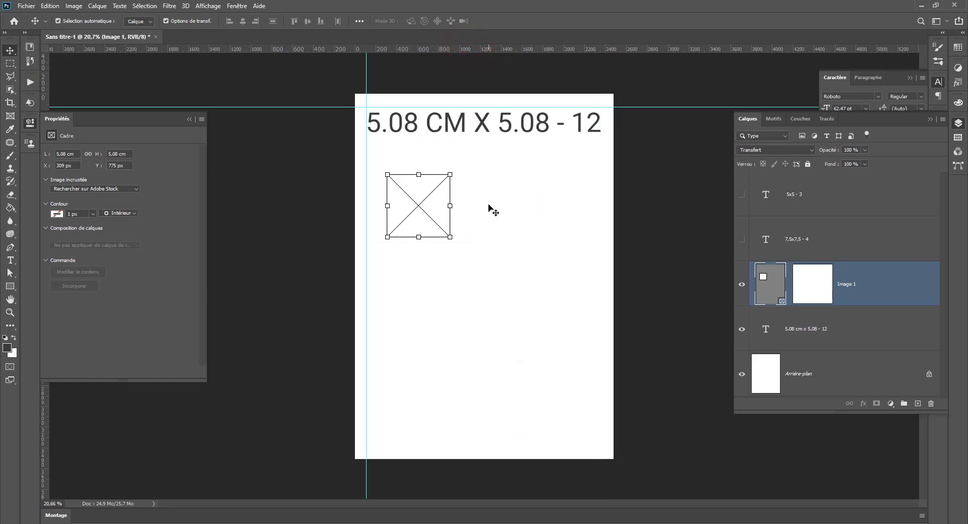
pyautogui.hotkey('ctrl', 'z')
# Start a new guide layout with 1 column and 1 row
pyautogui.click(217, 6)
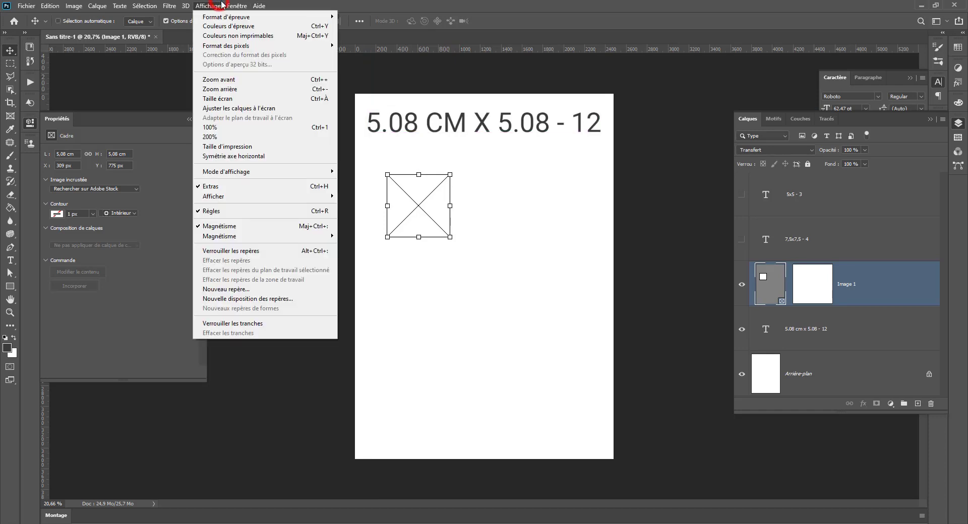
pyautogui.moveTo(200, 5)
pyautogui.click(268, 299)
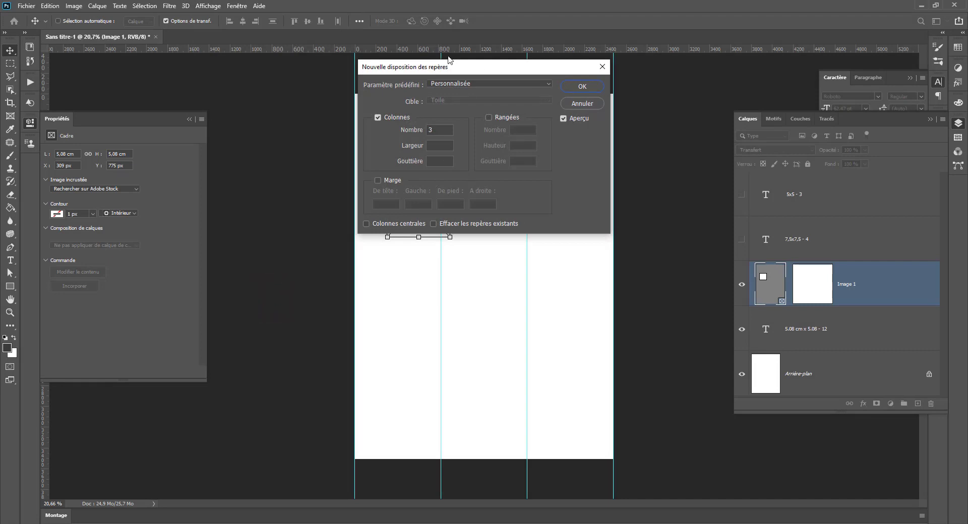
pyautogui.moveTo(449, 60); pyautogui.dragTo(652, 75)
pyautogui.click(638, 145)
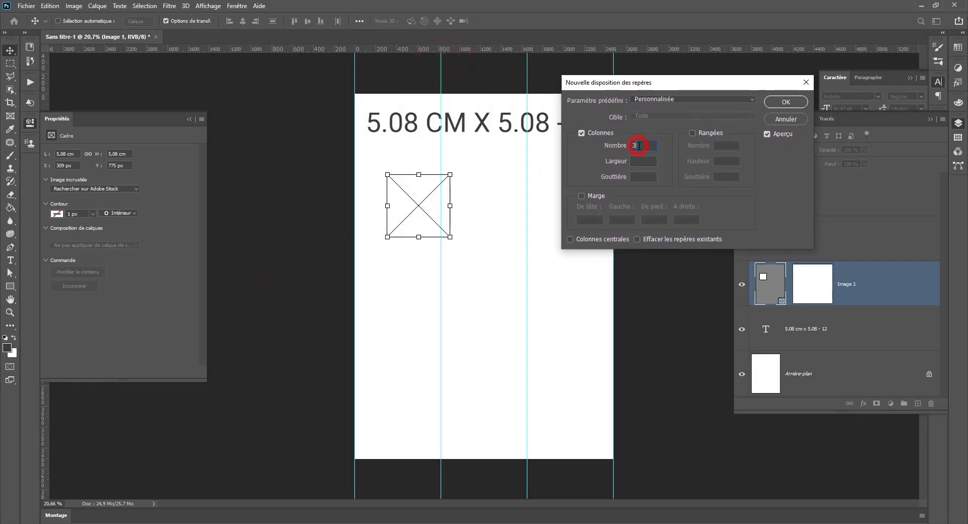
pyautogui.press('Down')
pyautogui.press('Down')
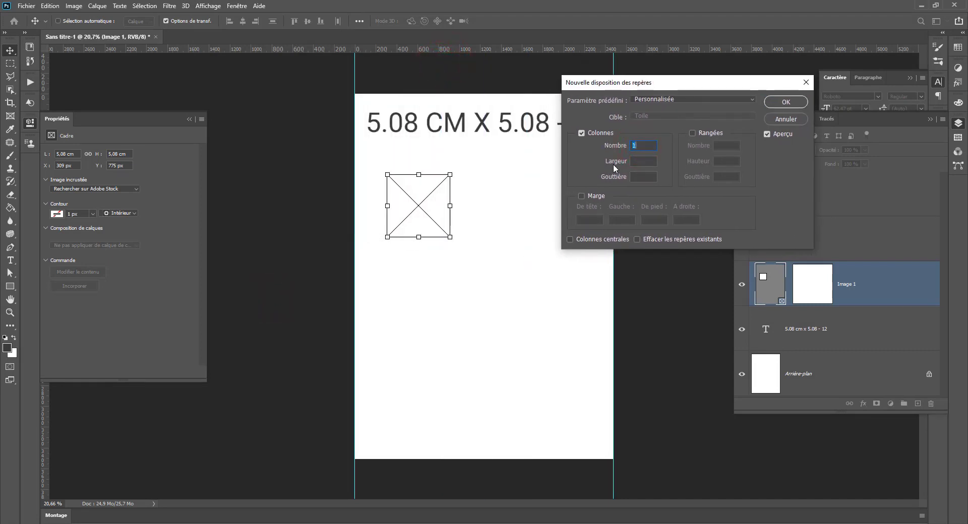
pyautogui.click(718, 134)
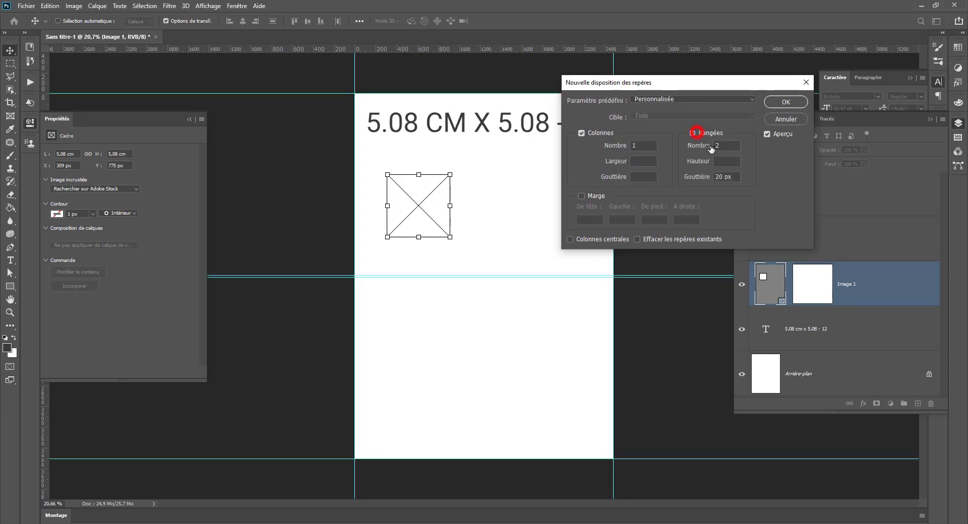
pyautogui.click(726, 145)
pyautogui.press('Down')
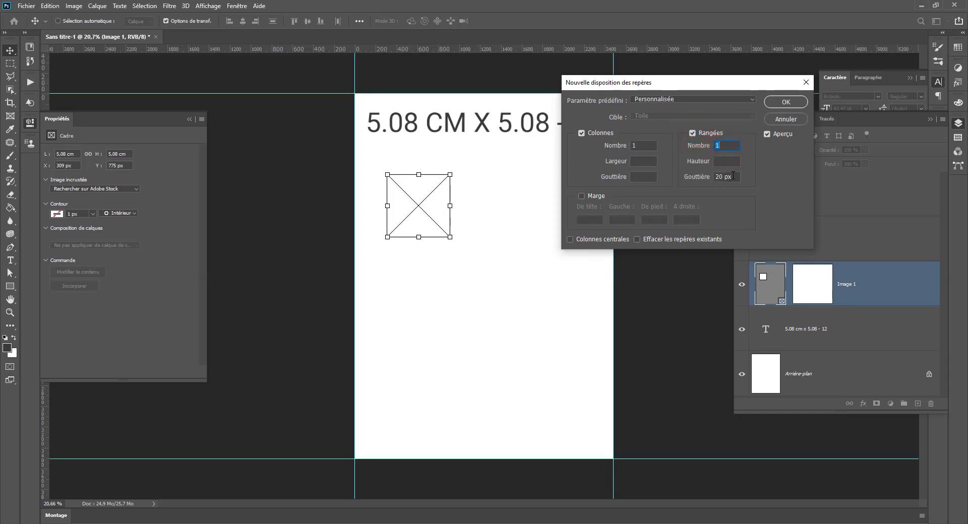
# Turn on margins in the guide layout and set the top margin to 0,5 cm
pyautogui.click(586, 196)
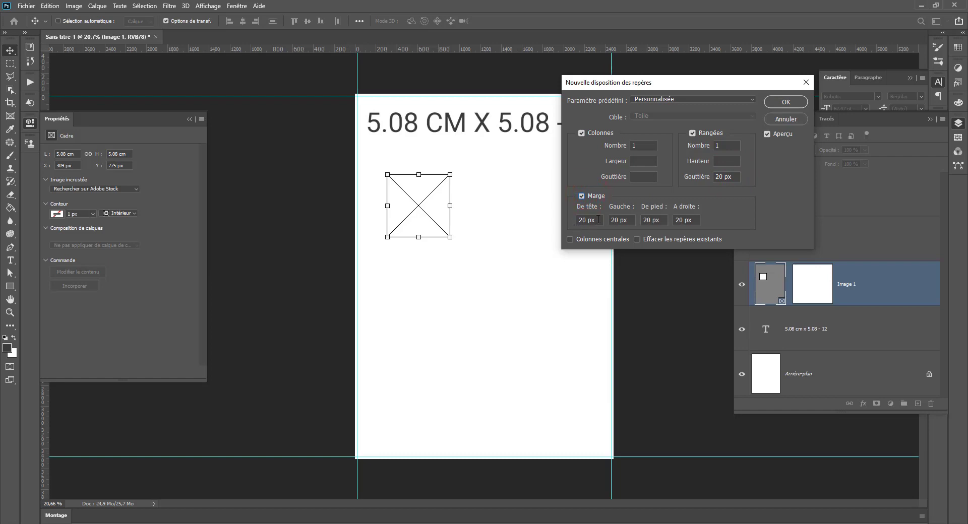
pyautogui.click(596, 220)
pyautogui.write('1 ')
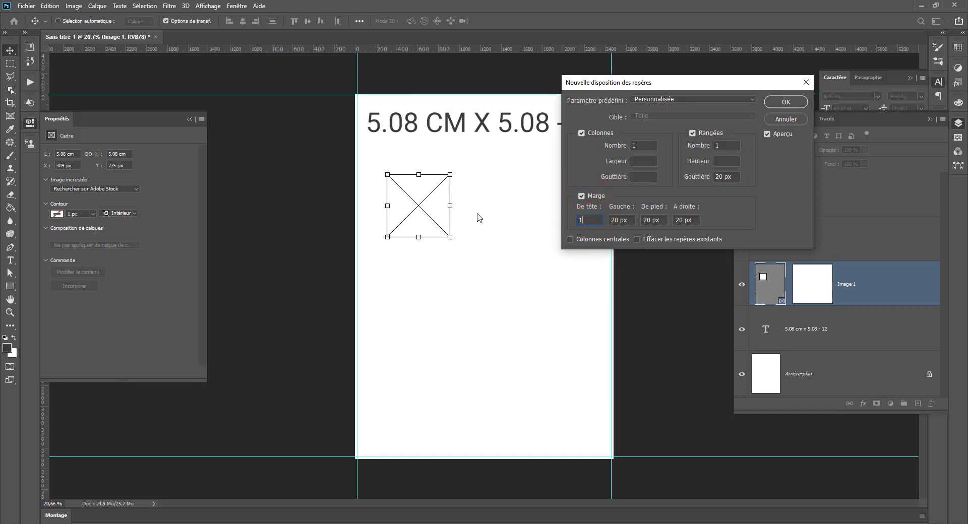
pyautogui.write('cm')
pyautogui.press('Tab')
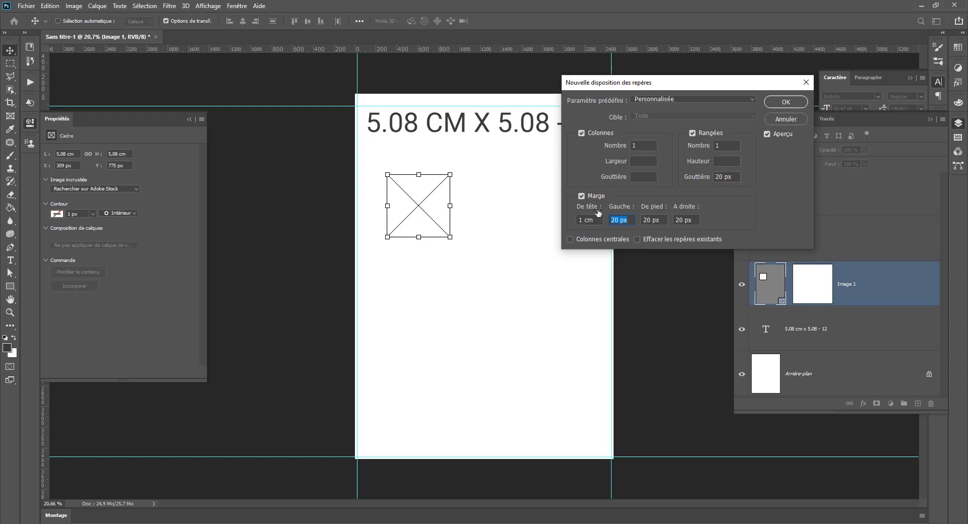
pyautogui.click(589, 222)
pyautogui.write('0,5')
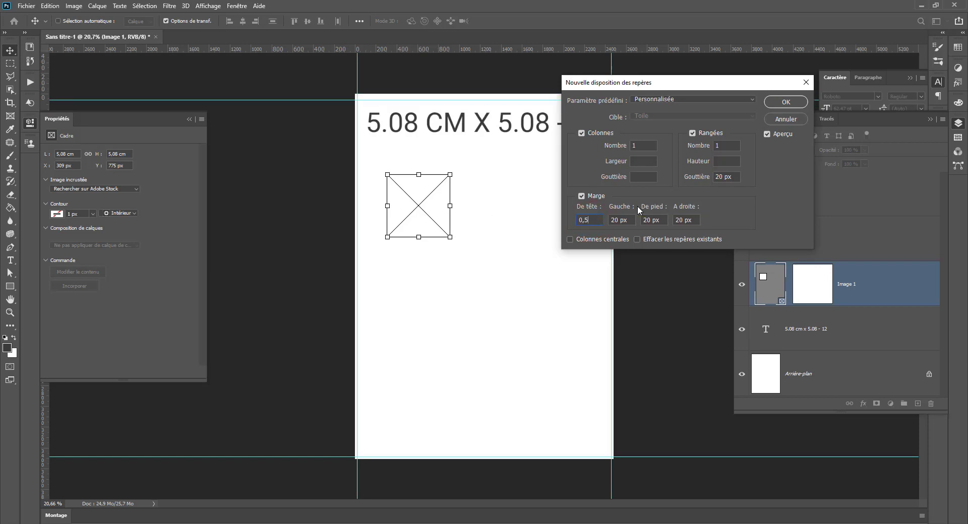
pyautogui.write('cm')
# Set the left, bottom and right margins to 0,5 cm and create the guides
pyautogui.click(629, 219)
pyautogui.write('0,5 cm')
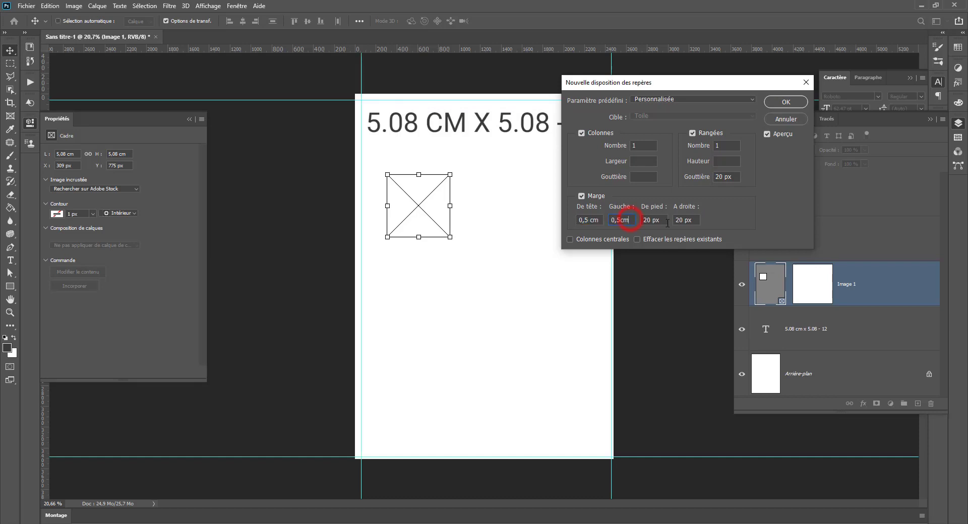
pyautogui.click(651, 219)
pyautogui.write('0,5 cm')
pyautogui.click(687, 219)
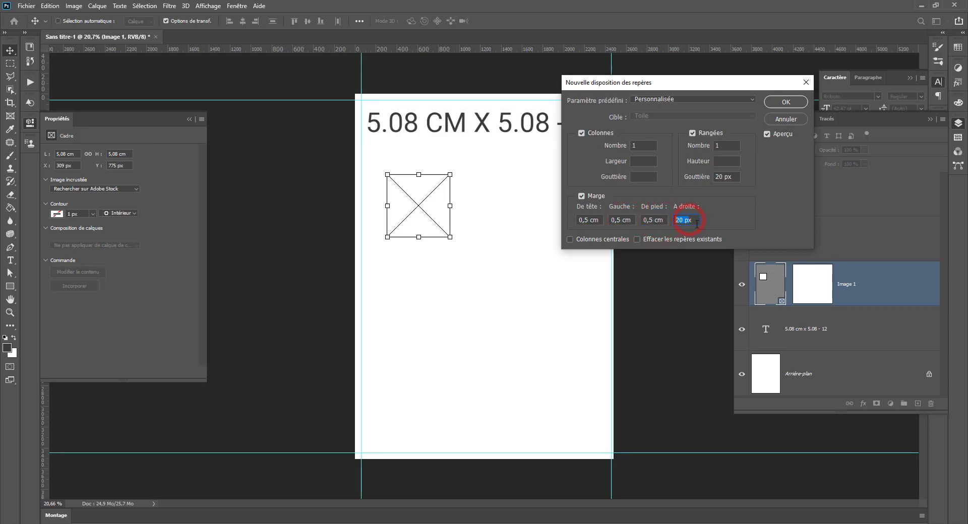
pyautogui.write('0,5cm')
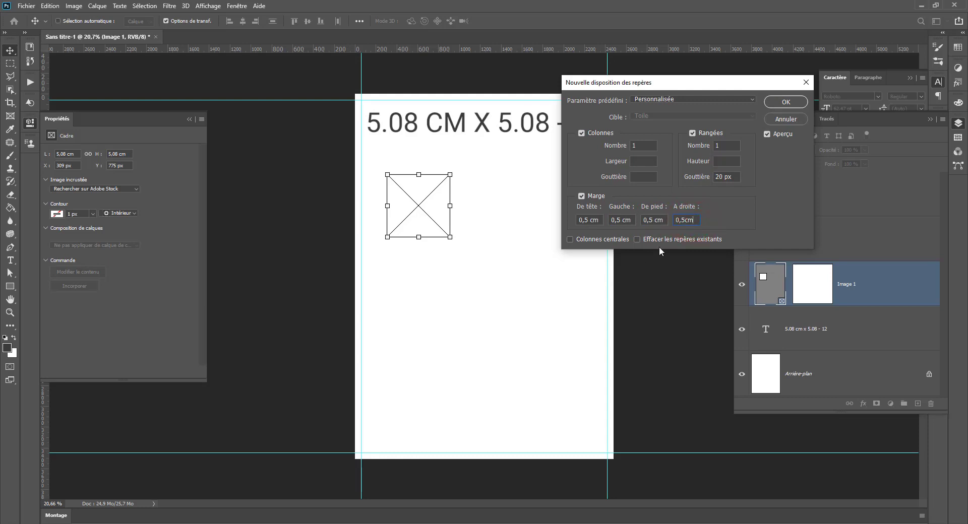
pyautogui.click(785, 102)
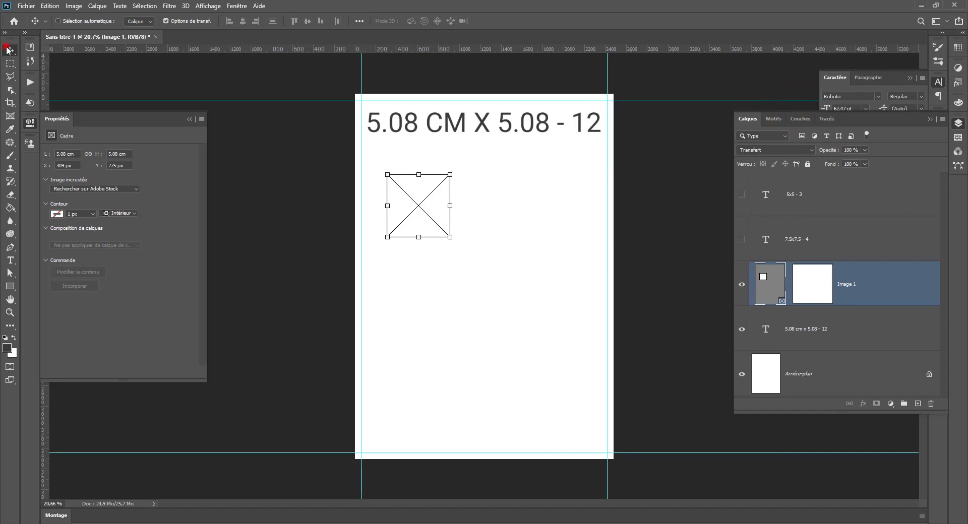
# Move the frame to the upper-left margin corner and duplicate it twice along the row, with the last copy at the right margin
pyautogui.moveTo(431, 227); pyautogui.dragTo(405, 126)
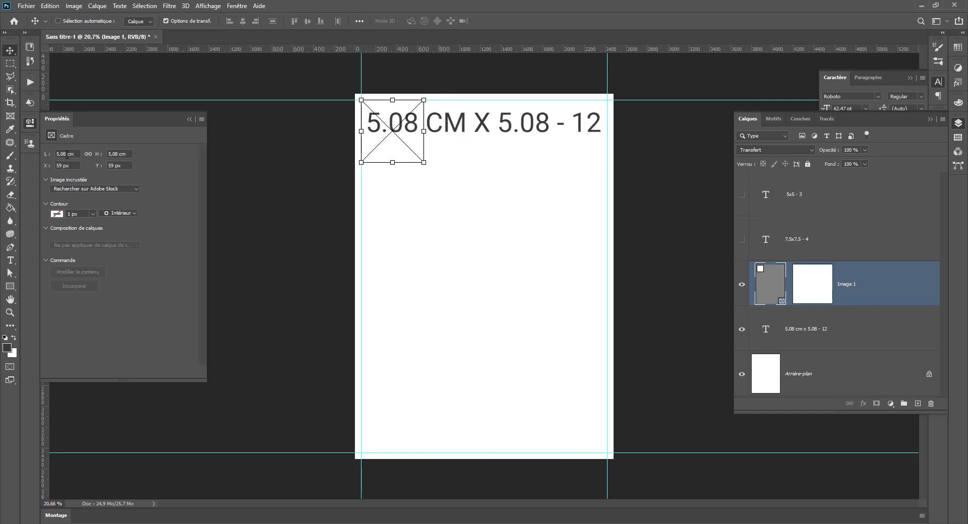
pyautogui.click(397, 143)
pyautogui.moveTo(394, 139); pyautogui.dragTo(451, 134)
pyautogui.moveTo(466, 136); pyautogui.dragTo(586, 145)
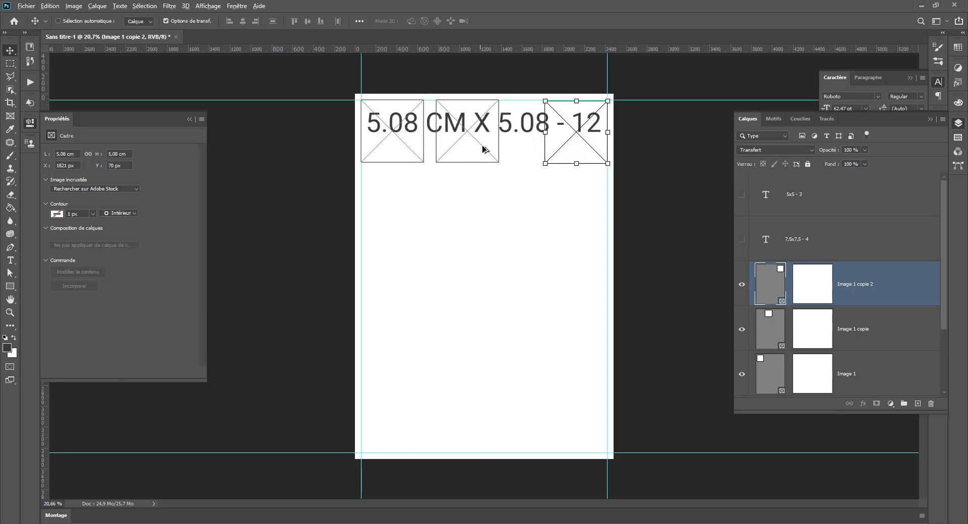
# Try four edge-to-edge frames across the first row, delete the fourth copy and return the third to the right margin
pyautogui.moveTo(482, 146); pyautogui.dragTo(469, 145)
pyautogui.moveTo(594, 156)
pyautogui.mouseDown()
pyautogui.moveTo(530, 145)
pyautogui.moveTo(591, 150)
pyautogui.mouseUp()
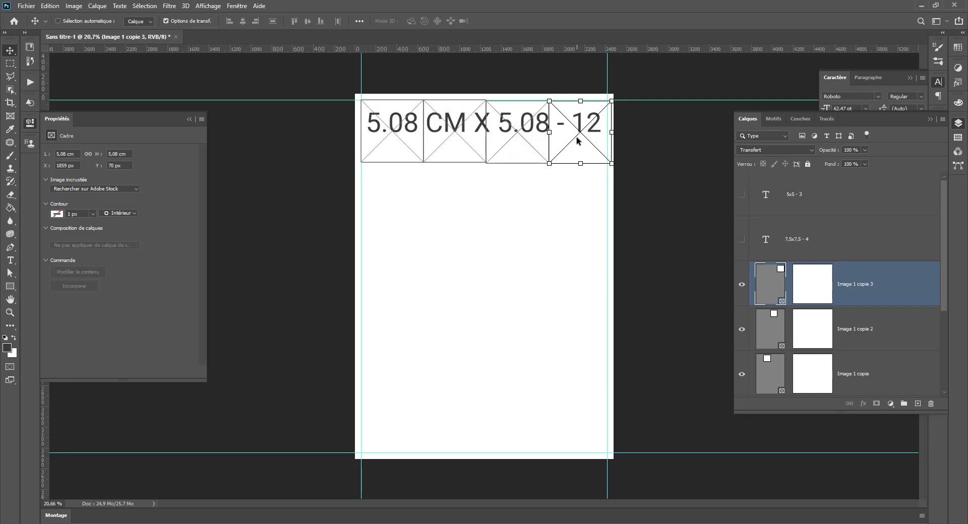
pyautogui.press('Delete')
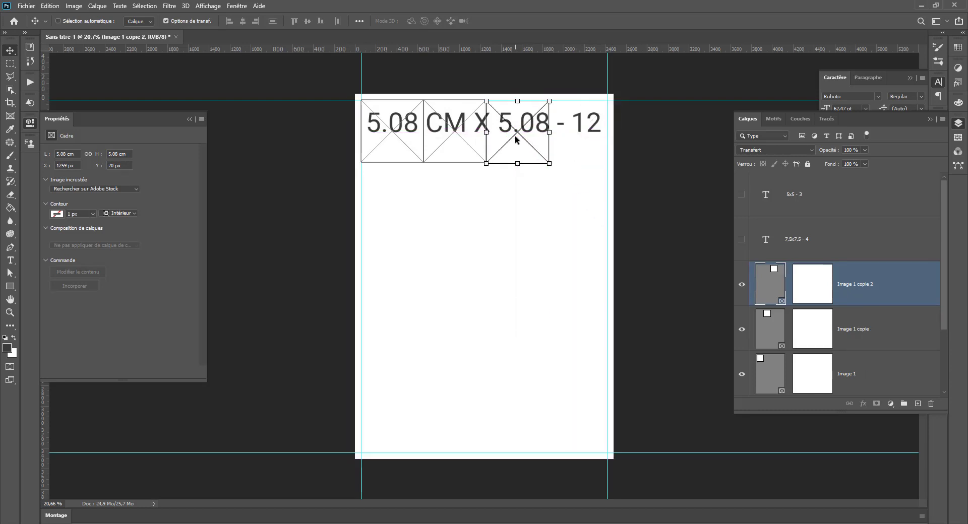
pyautogui.moveTo(512, 142); pyautogui.dragTo(571, 144)
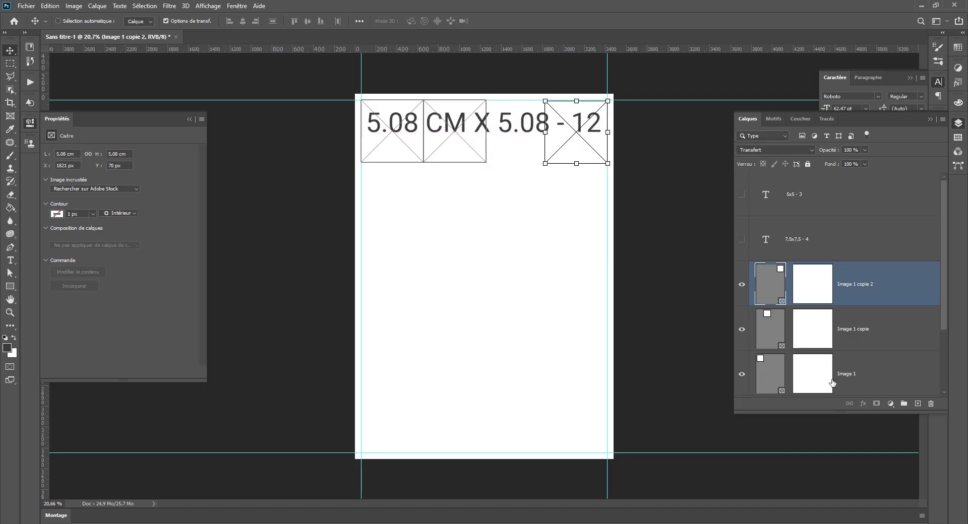
# Select the three frame layers and distribute them evenly by their horizontal centers
pyautogui.keyDown('shift'); pyautogui.click(871, 375); pyautogui.keyUp('shift')
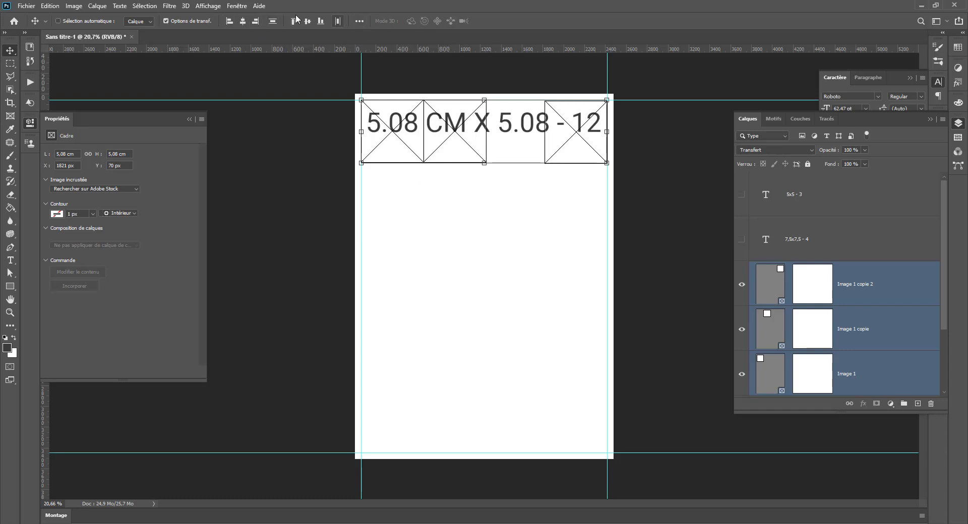
pyautogui.click(359, 21)
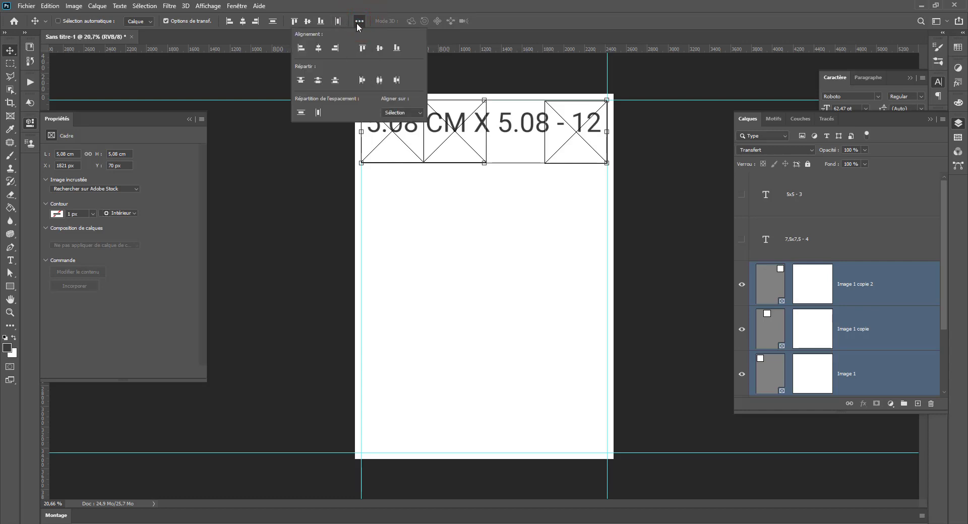
pyautogui.click(379, 81)
pyautogui.click(10, 63)
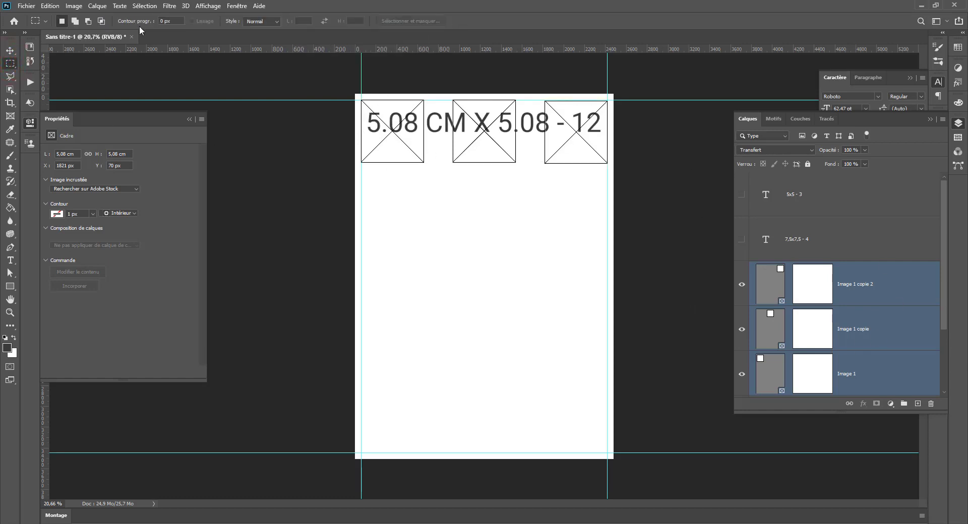
pyautogui.click(9, 50)
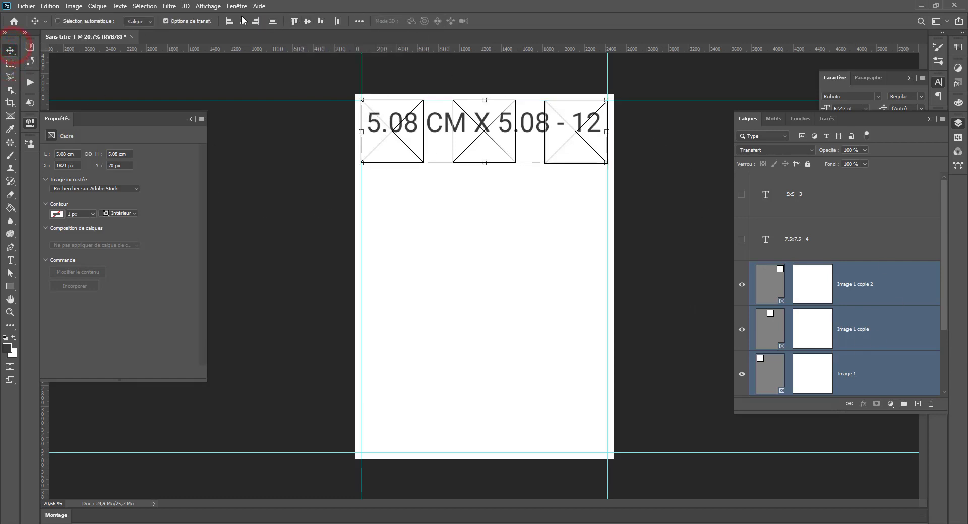
# Align the top edges of the three frames and group their layers
pyautogui.click(295, 23)
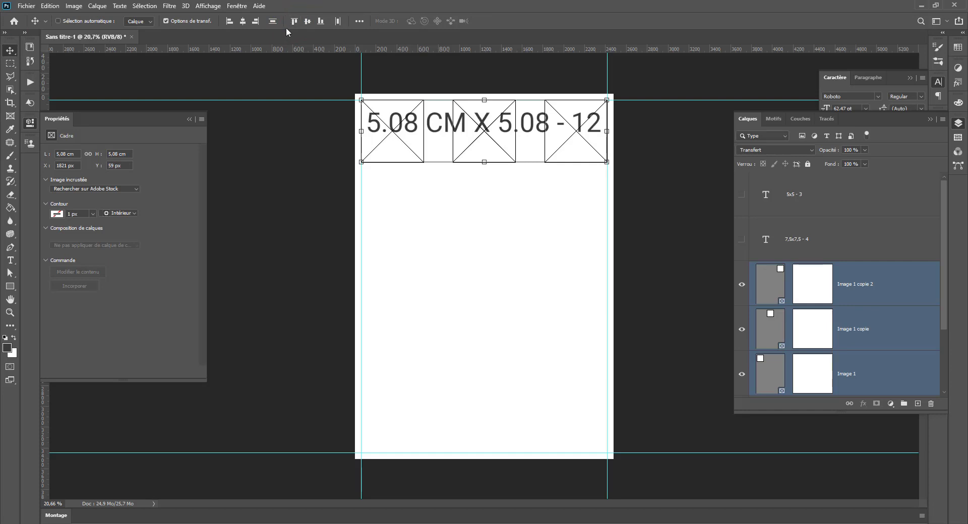
pyautogui.click(10, 63)
pyautogui.click(10, 50)
pyautogui.hotkey('ctrl', 'g')
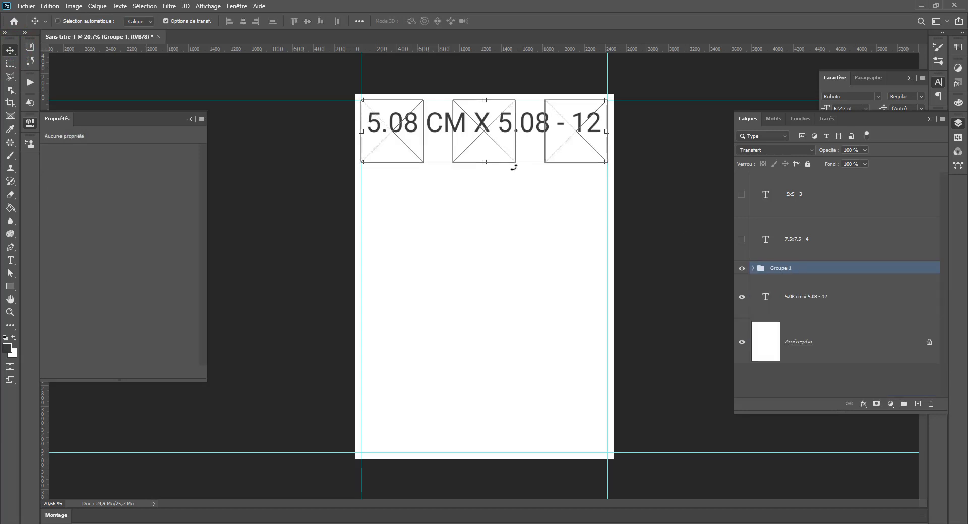
# Duplicate the grouped row of frames three times down the page, leaving a gap between rows
pyautogui.moveTo(475, 135); pyautogui.dragTo(501, 210)
pyautogui.moveTo(501, 210); pyautogui.dragTo(507, 285)
pyautogui.moveTo(507, 285); pyautogui.dragTo(509, 372)
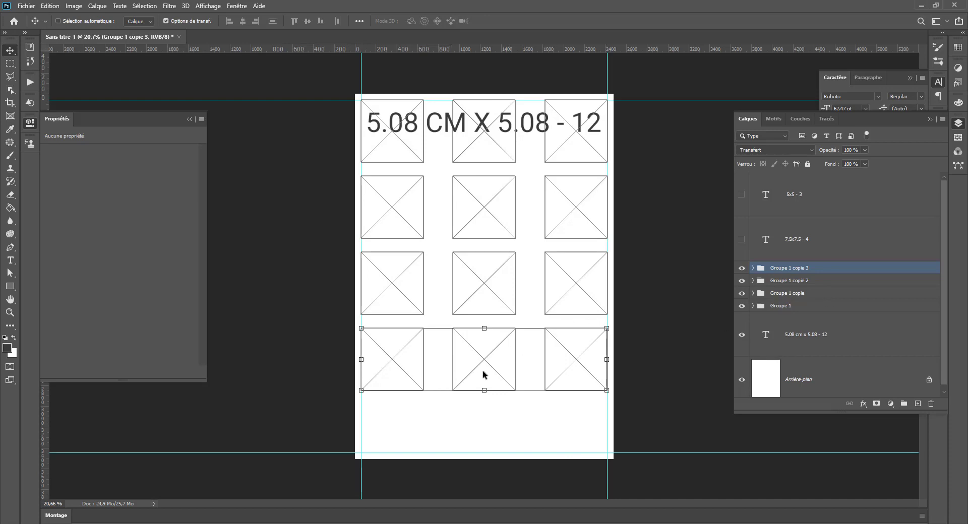
# Move the second row's group up, closer to the first row of frames
pyautogui.click(790, 295)
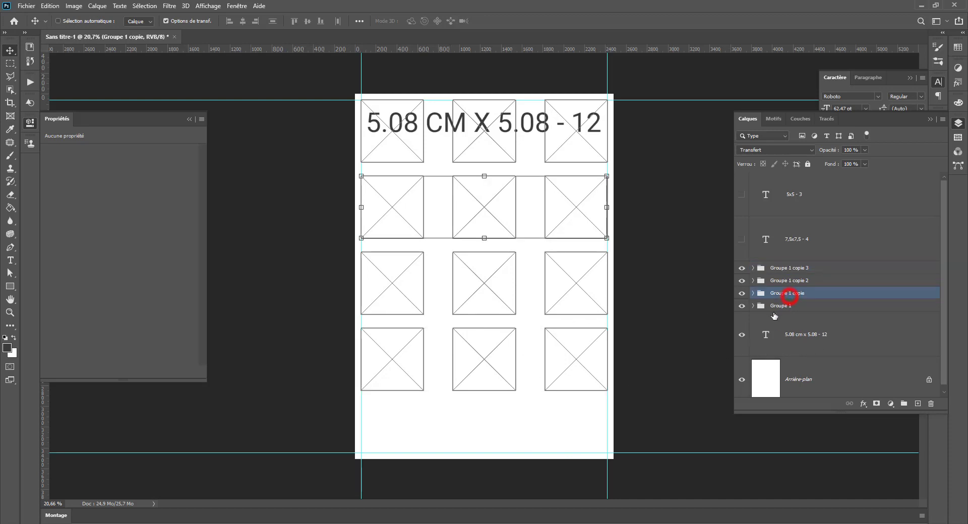
pyautogui.click(771, 306)
pyautogui.click(788, 267)
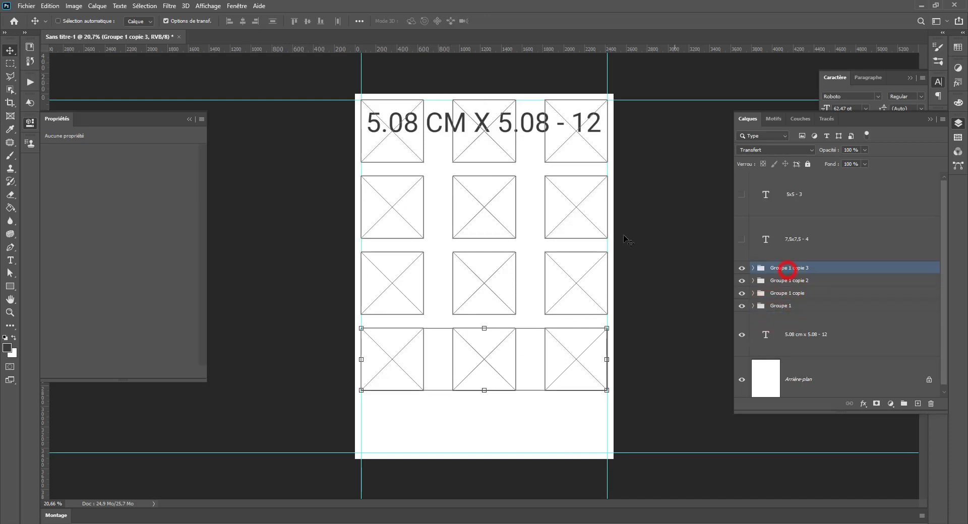
pyautogui.click(786, 280)
pyautogui.click(789, 294)
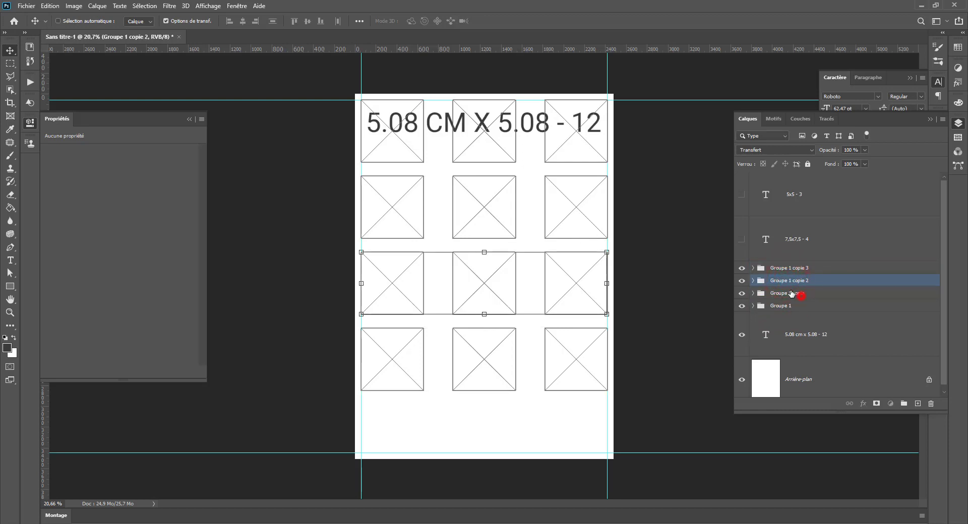
pyautogui.moveTo(558, 218); pyautogui.dragTo(564, 210)
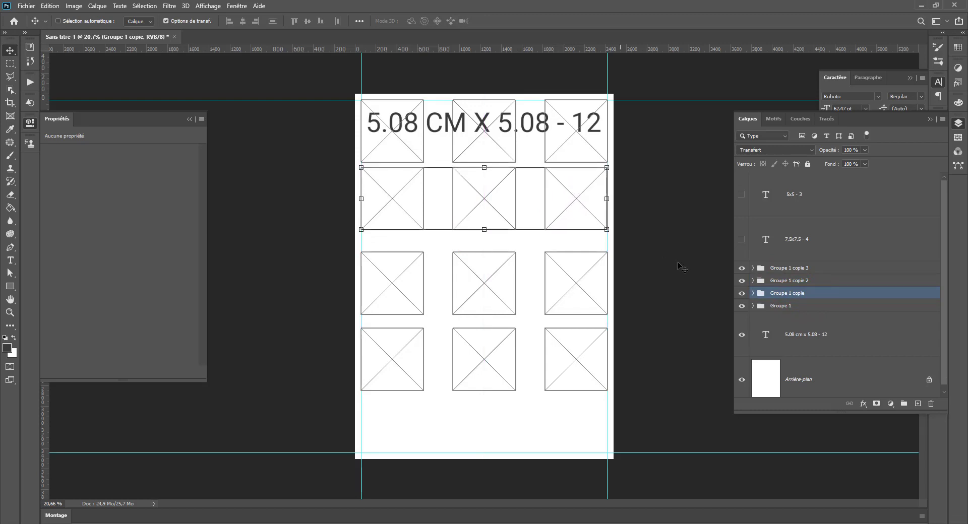
# Duplicate the fourth row down to the bottom margin and distribute all five row groups evenly by their vertical centers
pyautogui.click(780, 272)
pyautogui.moveTo(583, 367); pyautogui.dragTo(585, 424)
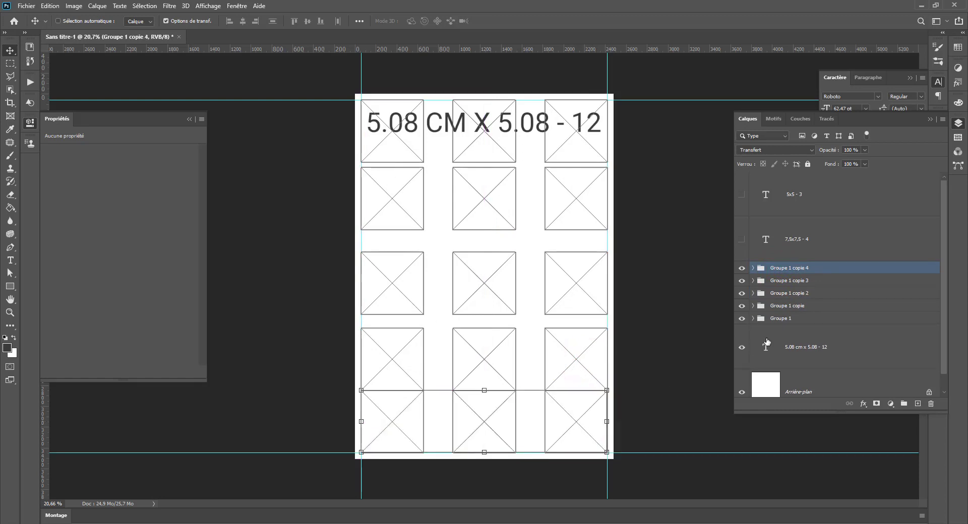
pyautogui.keyDown('shift'); pyautogui.click(784, 321); pyautogui.keyUp('shift')
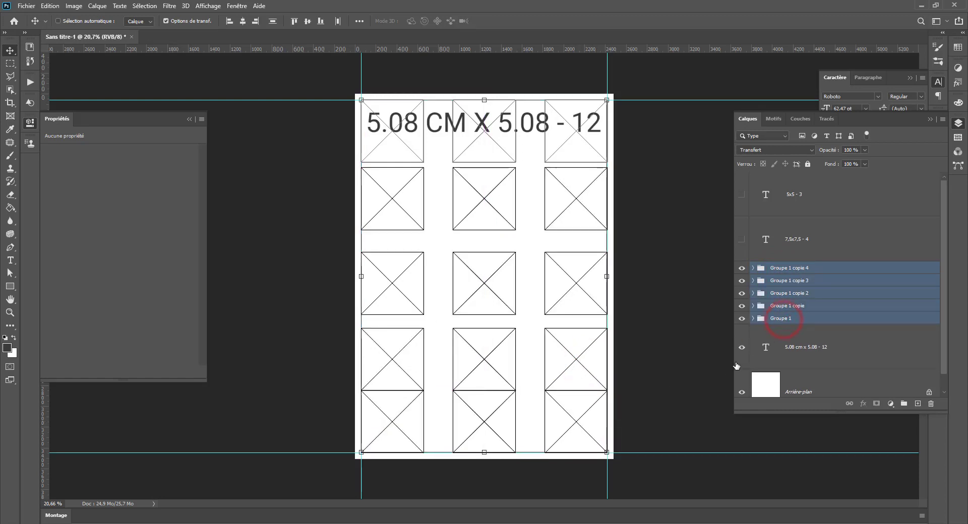
pyautogui.click(784, 321)
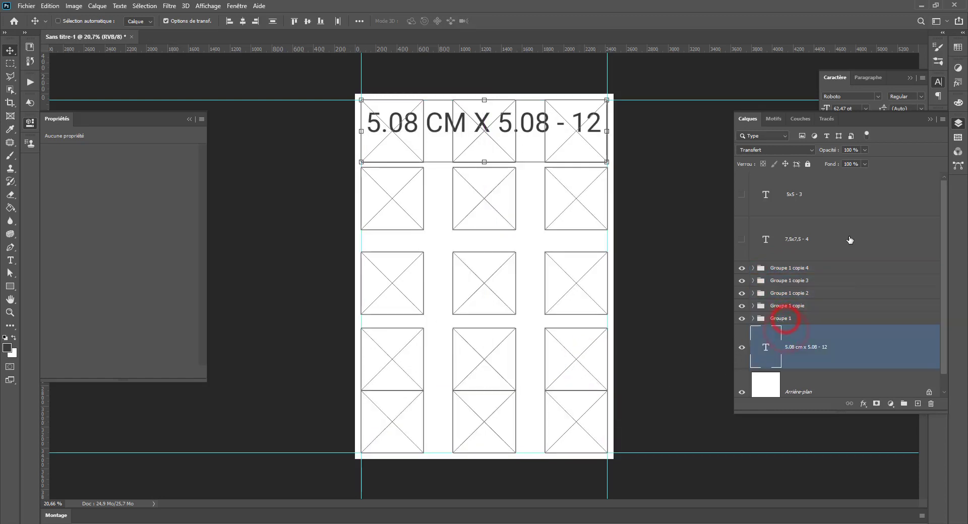
pyautogui.keyDown('shift'); pyautogui.click(796, 267); pyautogui.keyUp('shift')
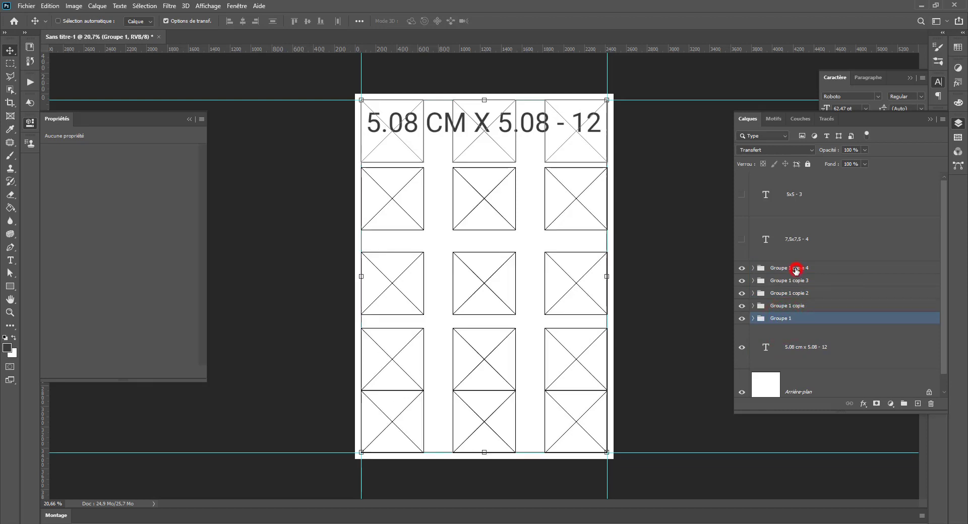
pyautogui.click(359, 20)
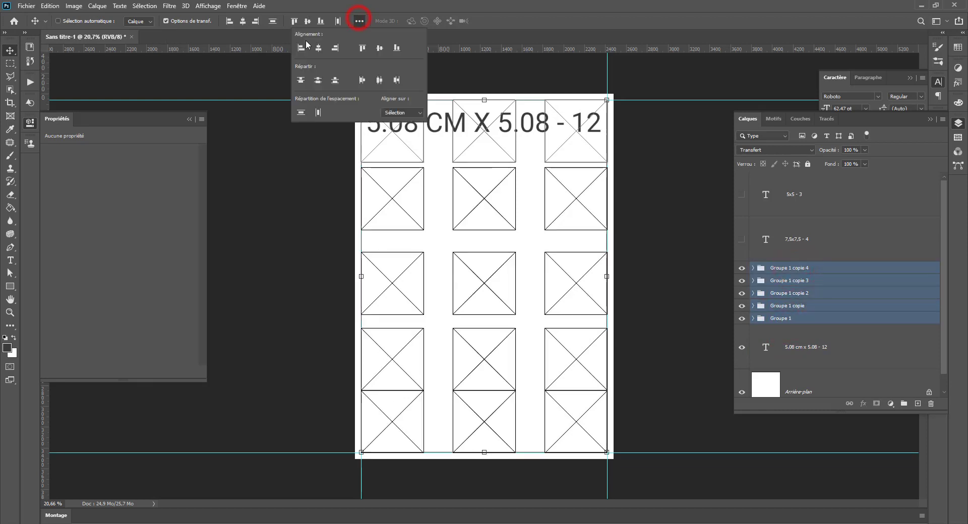
pyautogui.click(318, 80)
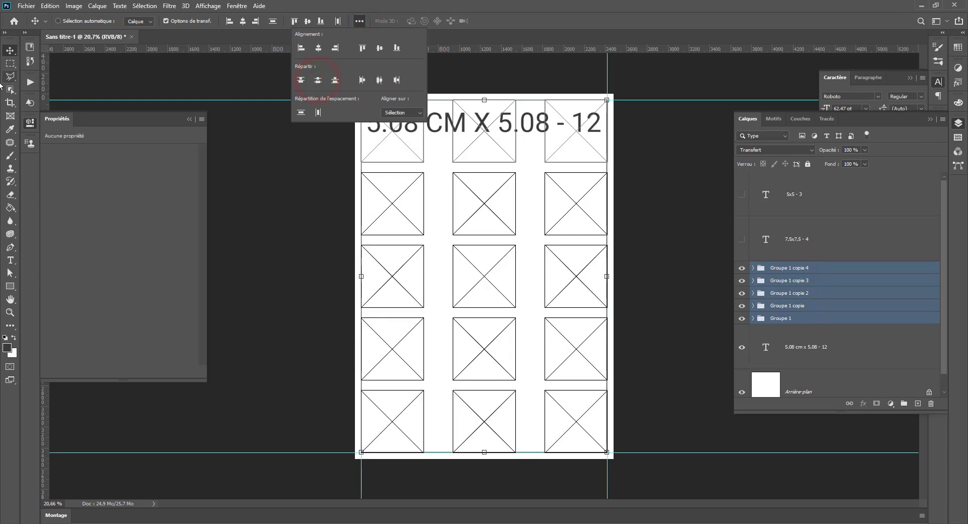
pyautogui.click(11, 63)
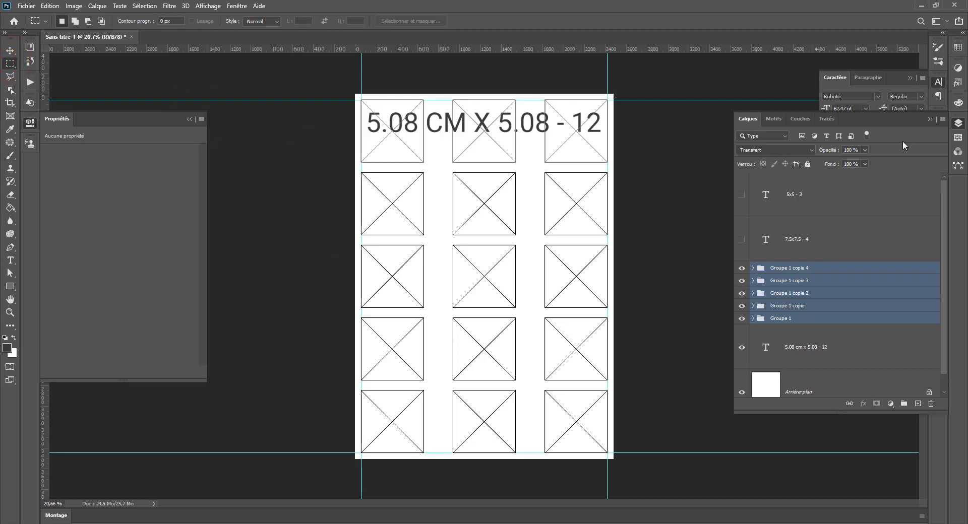
# Hide the "5.08 cm x 5.08 - 12" text layer and place Screenshot_1.jpg from the Data (D:) drive in the first row's left frame
pyautogui.click(742, 347)
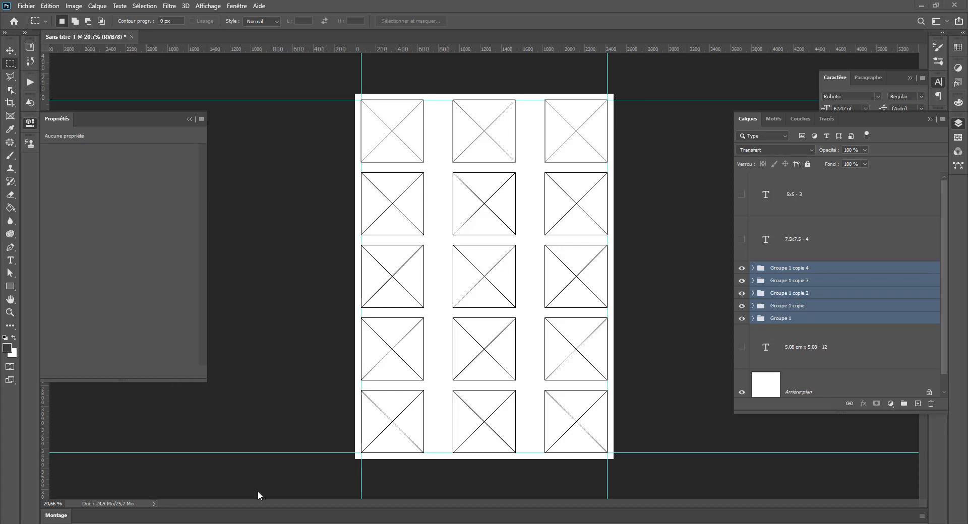
pyautogui.press('super+e')
pyautogui.click(35, 79)
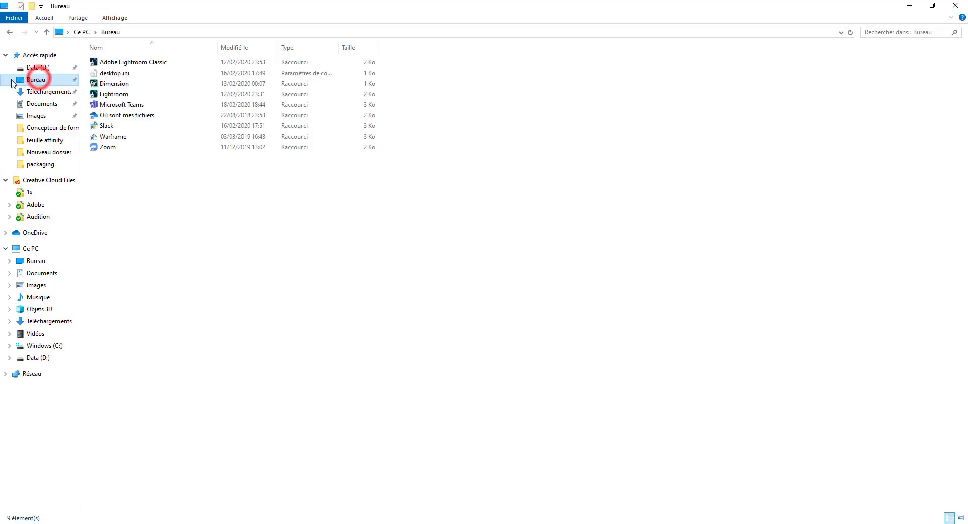
pyautogui.click(37, 69)
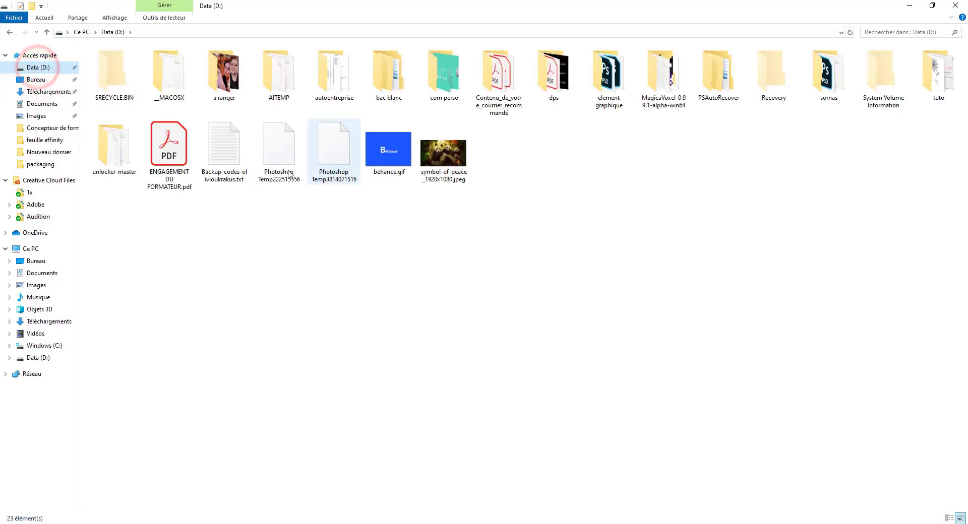
pyautogui.doubleClick(922, 79)
pyautogui.moveTo(827, 76); pyautogui.dragTo(394, 147)
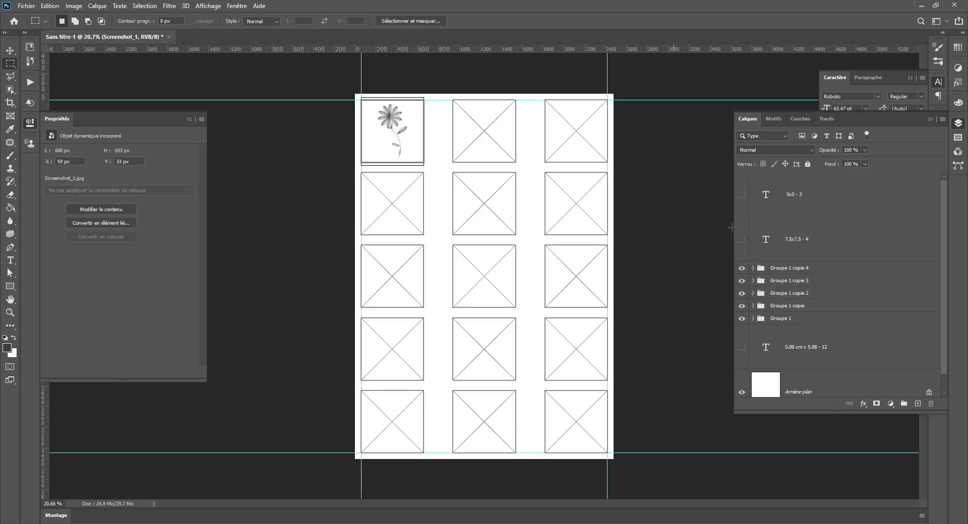
# Expand Groupe 1 and examine how the Image Screenshot_1 layer's frame and its placed picture are selected separately
pyautogui.click(10, 50)
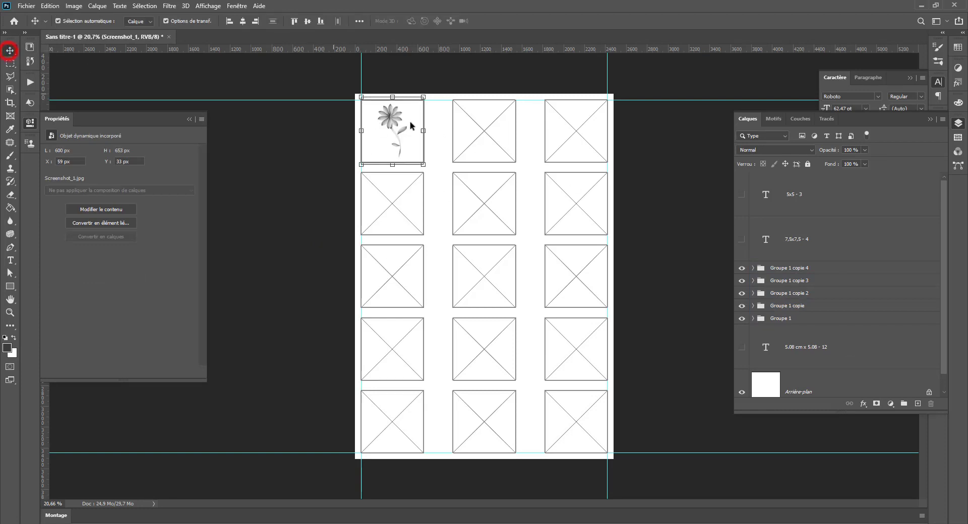
pyautogui.click(389, 132)
pyautogui.click(757, 319)
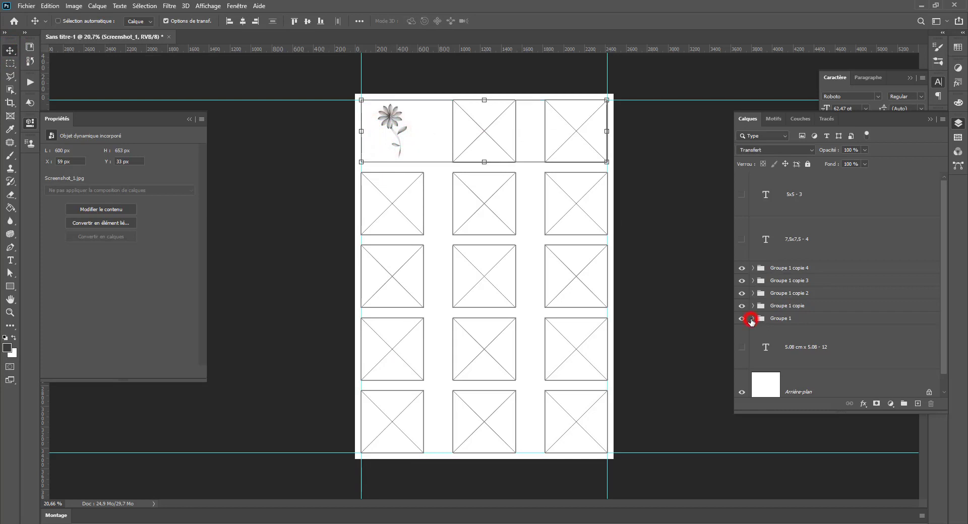
pyautogui.click(752, 318)
pyautogui.click(829, 301)
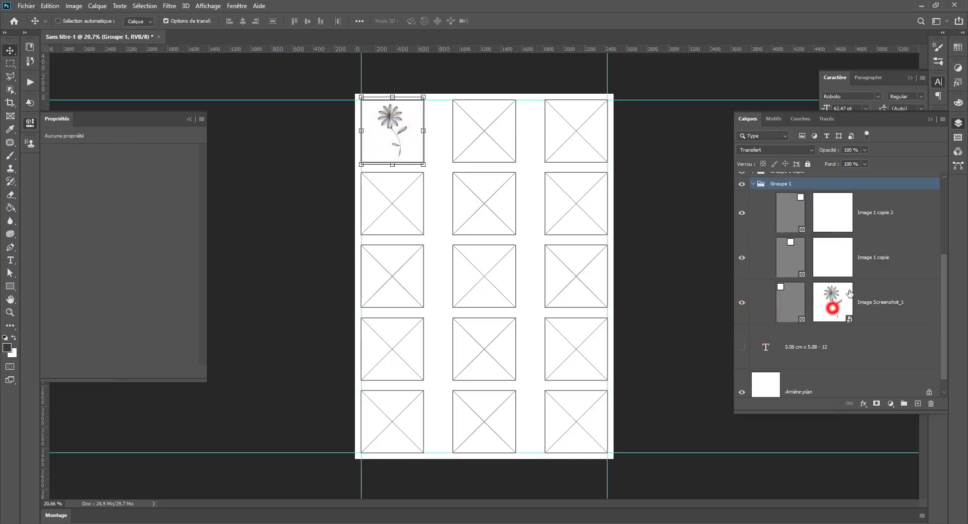
pyautogui.click(796, 306)
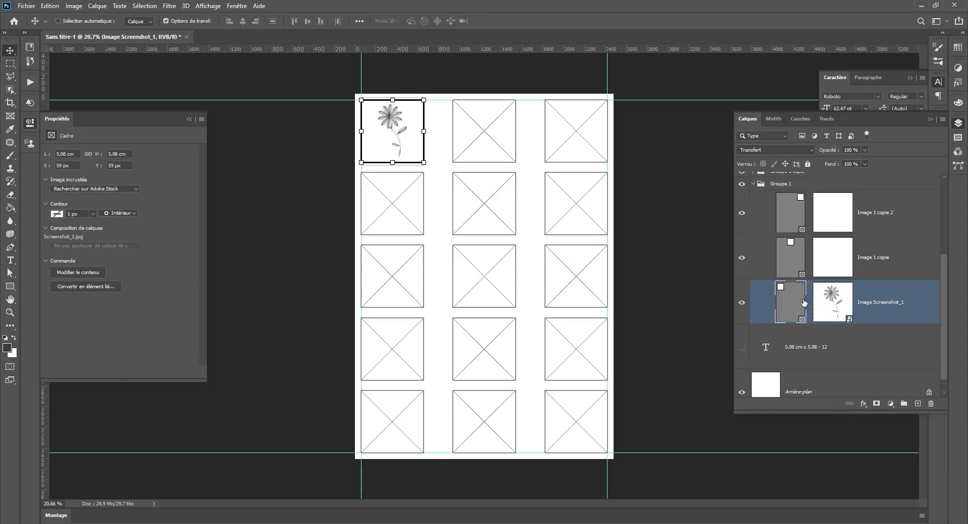
pyautogui.click(822, 305)
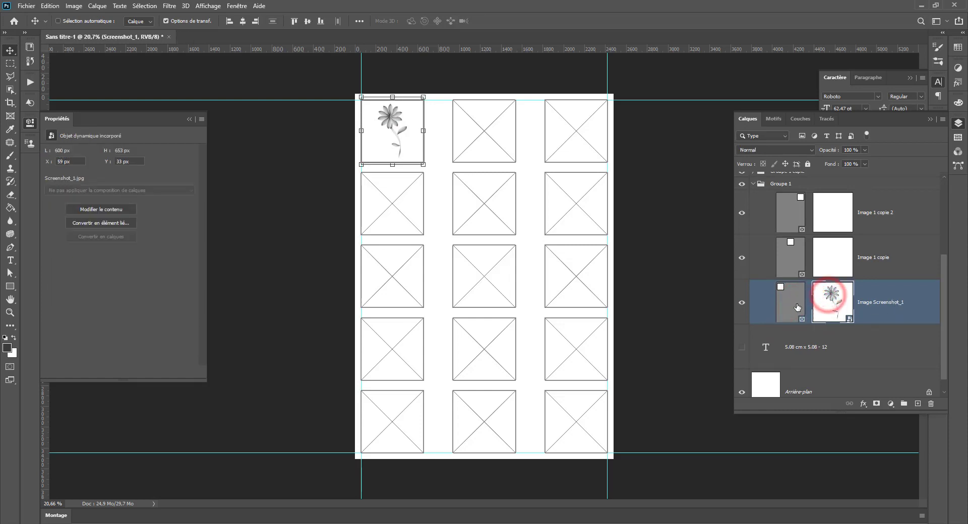
pyautogui.click(774, 303)
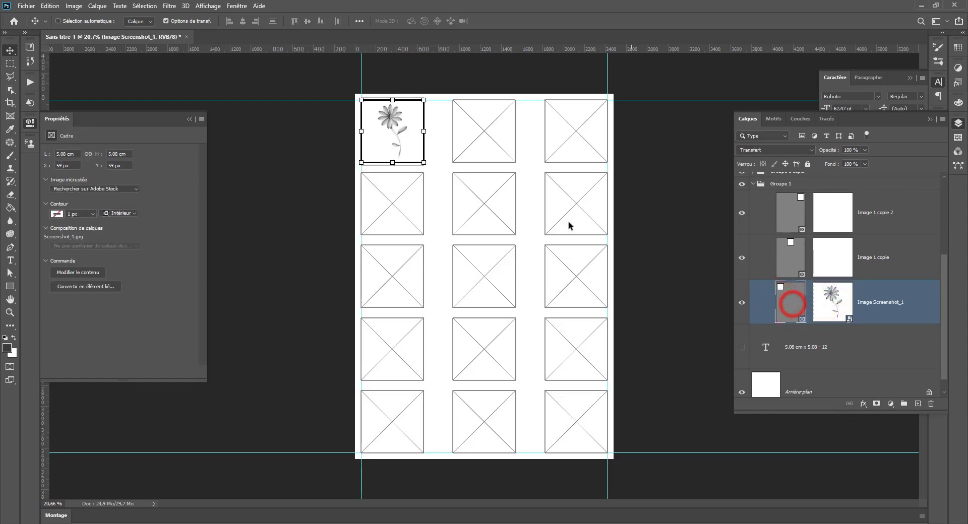
pyautogui.moveTo(397, 143)
pyautogui.mouseDown()
pyautogui.moveTo(401, 153)
pyautogui.moveTo(393, 141)
pyautogui.mouseUp()
pyautogui.click(836, 307)
# Place test.jpg from the Gratuit folder of tuto into the middle frame of the first row
pyautogui.hotkey('alt', 'Tab')
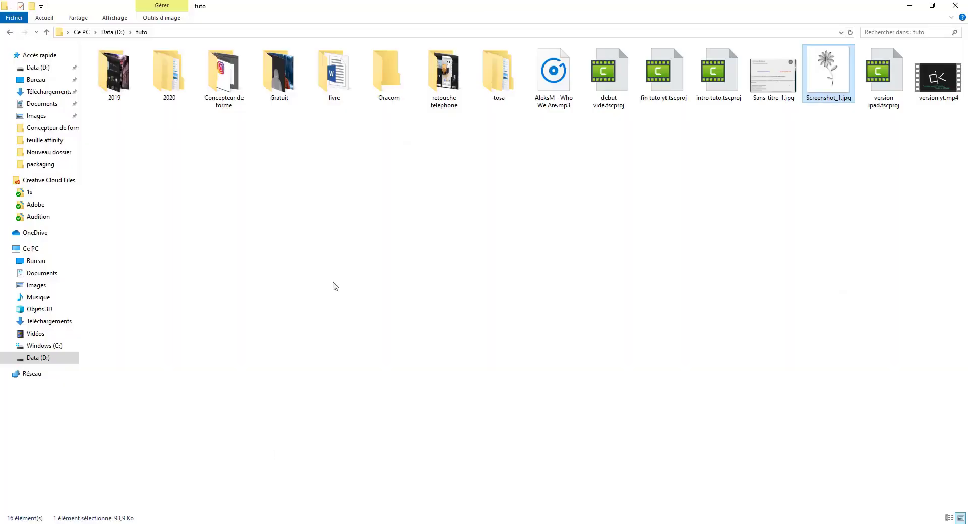
pyautogui.click(280, 76)
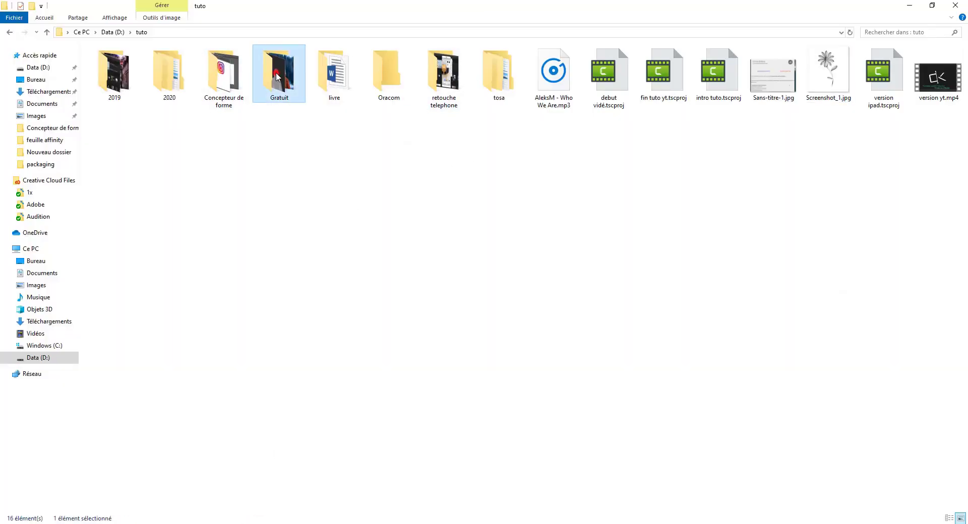
pyautogui.click(289, 81)
pyautogui.doubleClick(289, 80)
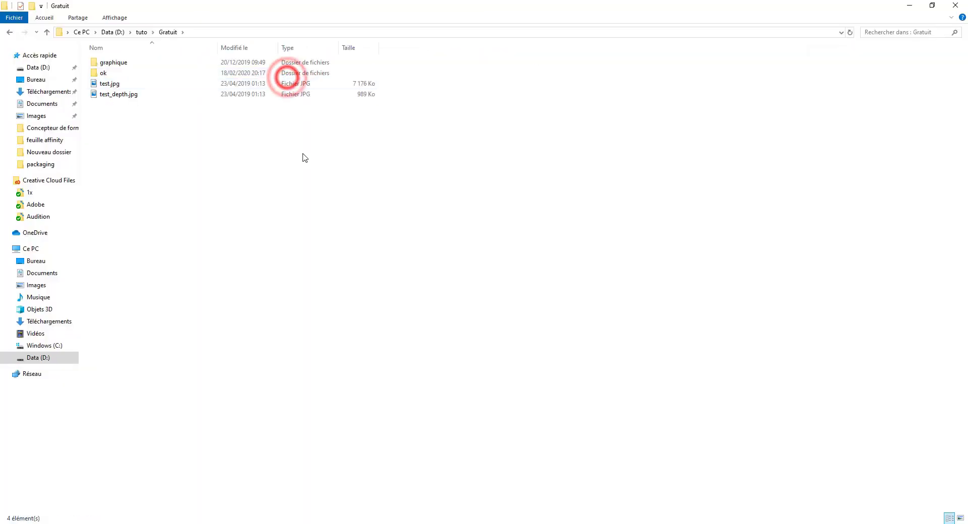
pyautogui.click(108, 84)
pyautogui.moveTo(186, 166); pyautogui.dragTo(486, 129)
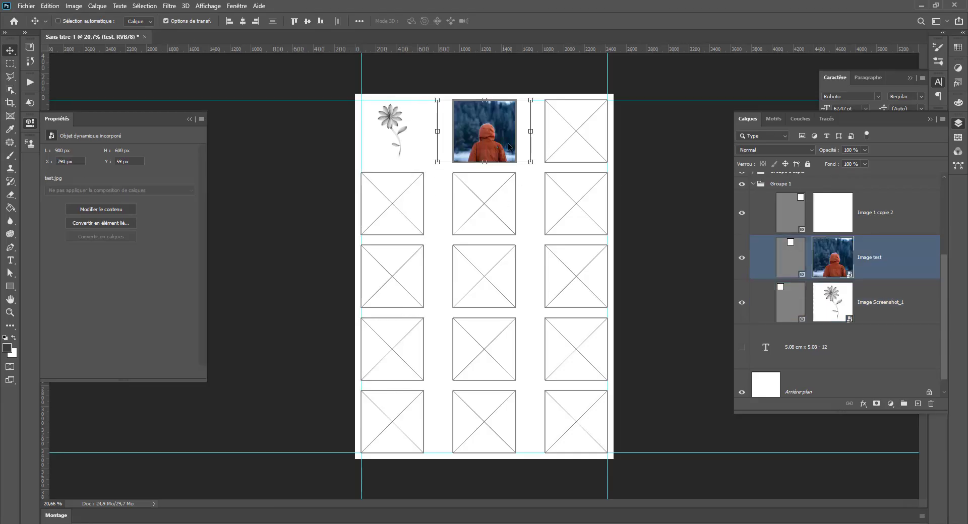
pyautogui.moveTo(504, 135)
pyautogui.mouseDown()
pyautogui.moveTo(519, 123)
pyautogui.moveTo(504, 136)
pyautogui.mouseUp()
pyautogui.click(873, 302)
pyautogui.click(10, 63)
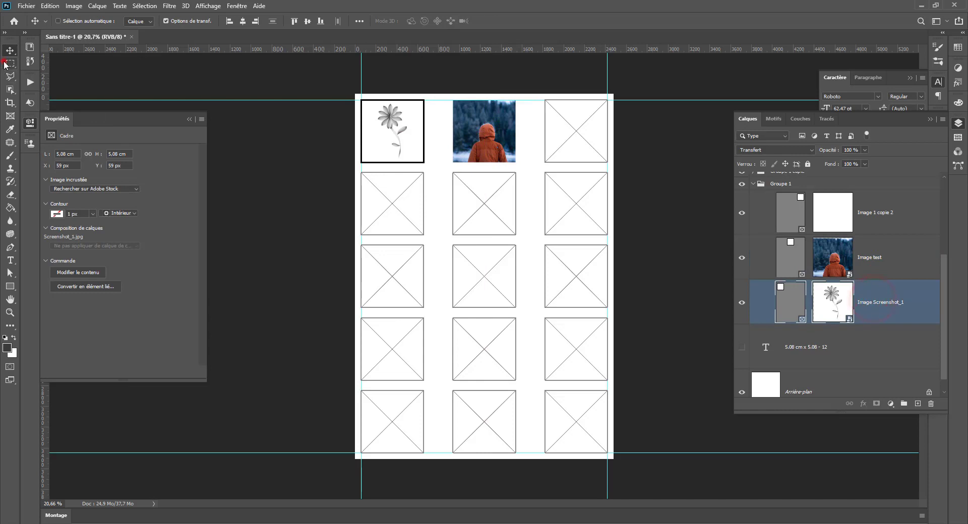
pyautogui.click(323, 267)
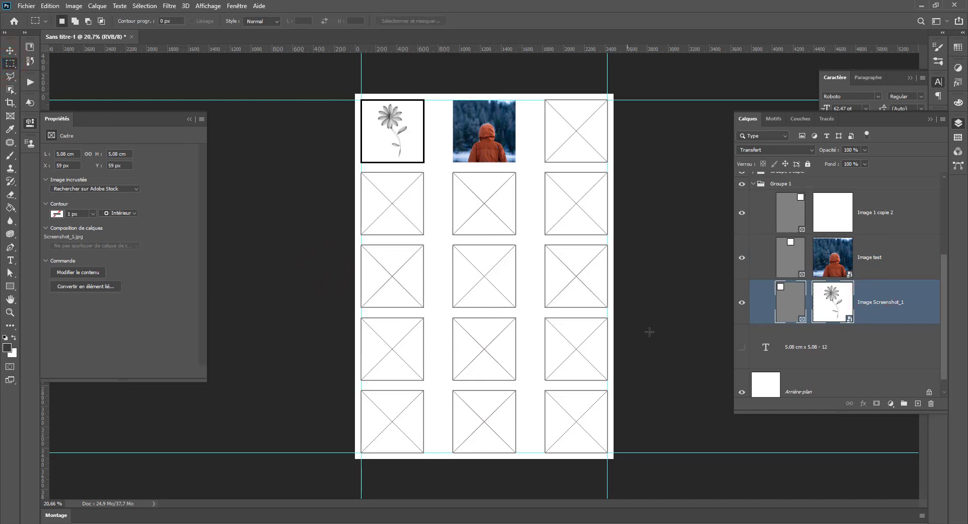
# Collapse Groupe 1 and group all five row groups together with the "5.08 cm x 5.08 - 12" text layer
pyautogui.scroll(3, 746, 190)
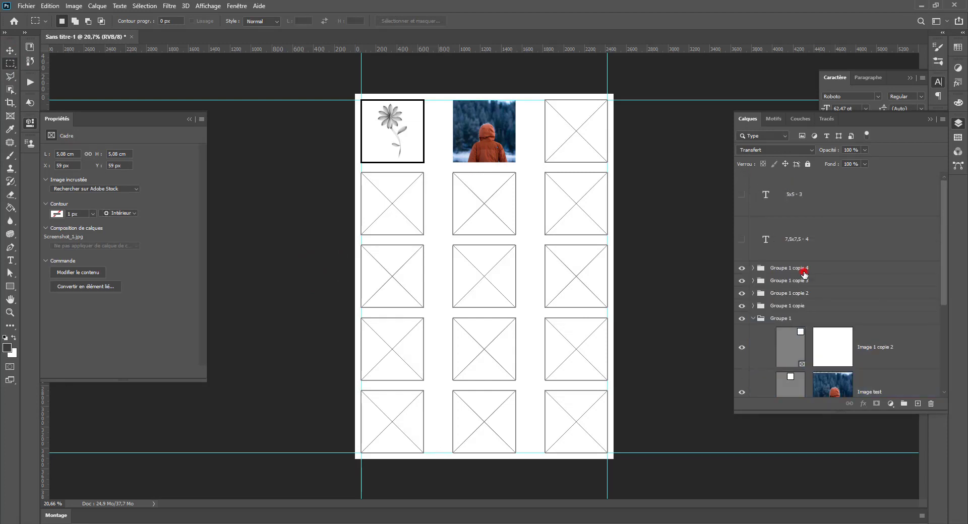
pyautogui.click(804, 270)
pyautogui.click(757, 320)
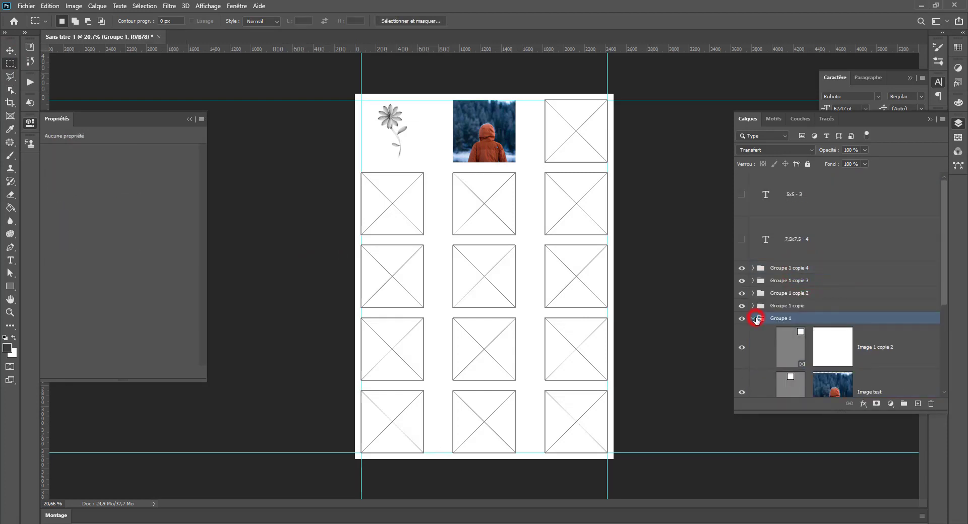
pyautogui.click(754, 319)
pyautogui.click(781, 269)
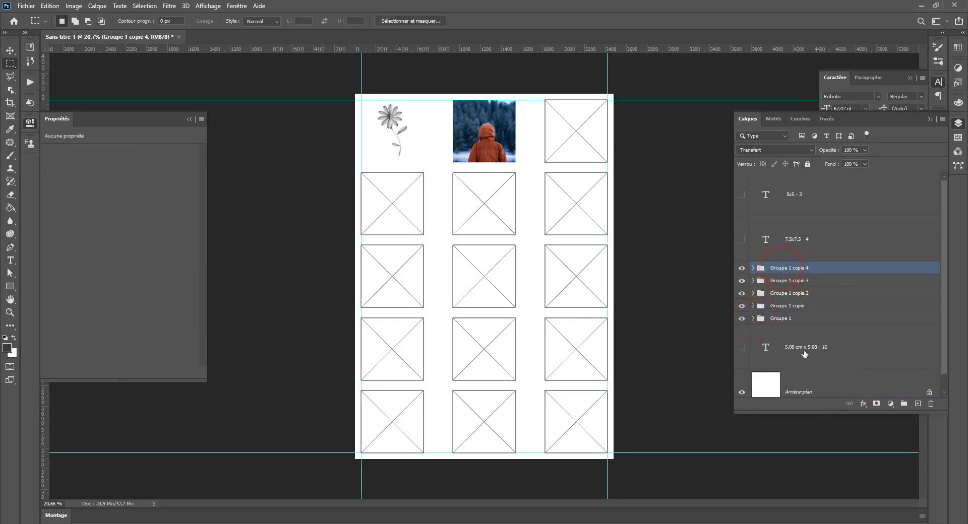
pyautogui.keyDown('shift'); pyautogui.click(804, 343); pyautogui.keyUp('shift')
pyautogui.hotkey('ctrl', 'g')
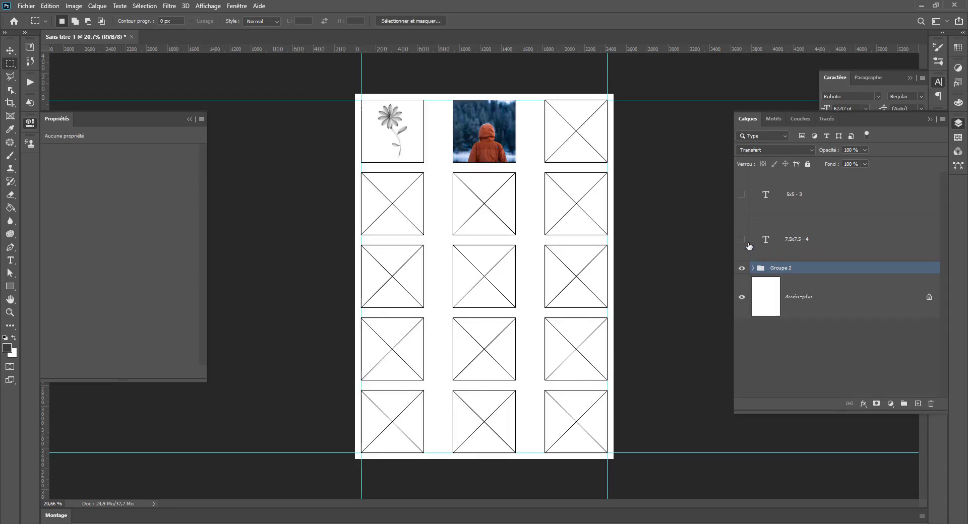
# Hide the combined group of 5.08 cm frames and show the "7,5x7,5 - 4" and "5x5 - 3" text layers
pyautogui.click(741, 268)
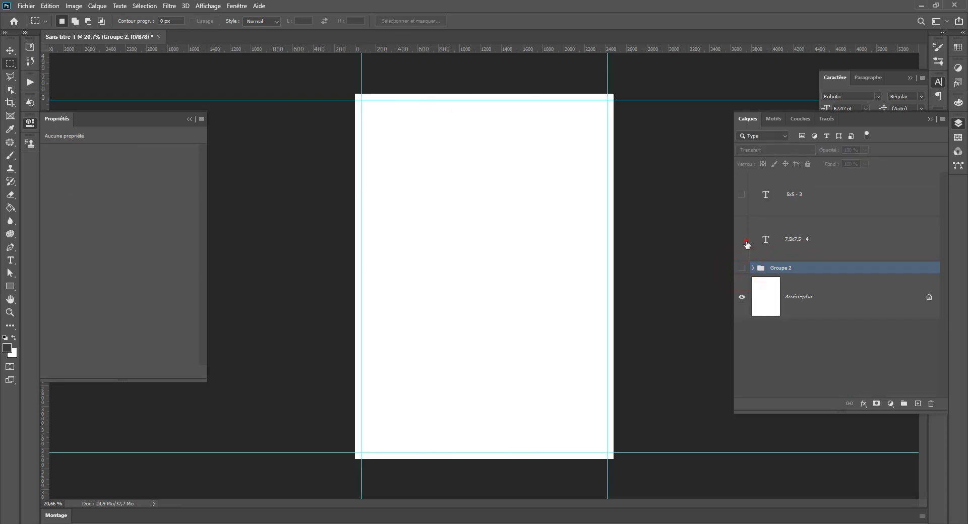
pyautogui.click(745, 242)
pyautogui.click(740, 196)
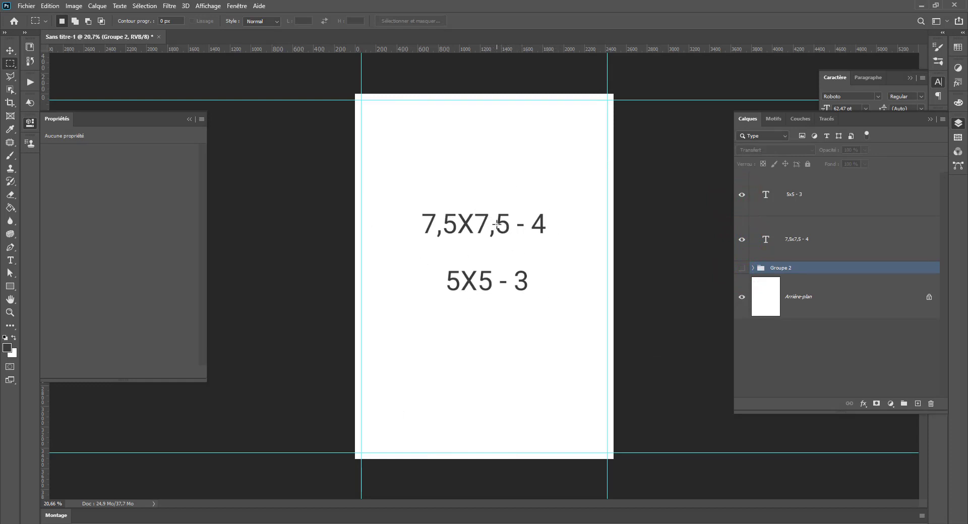
pyautogui.click(10, 117)
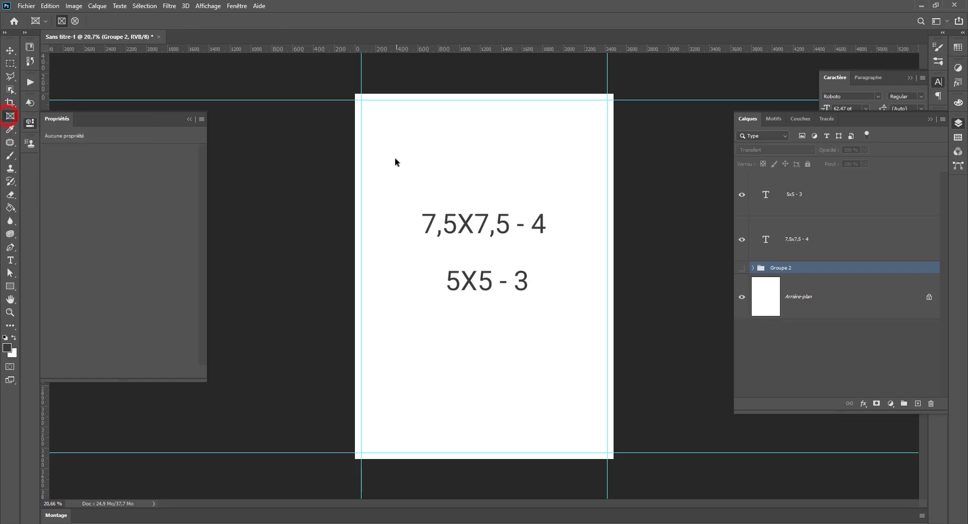
pyautogui.moveTo(382, 126); pyautogui.dragTo(447, 187)
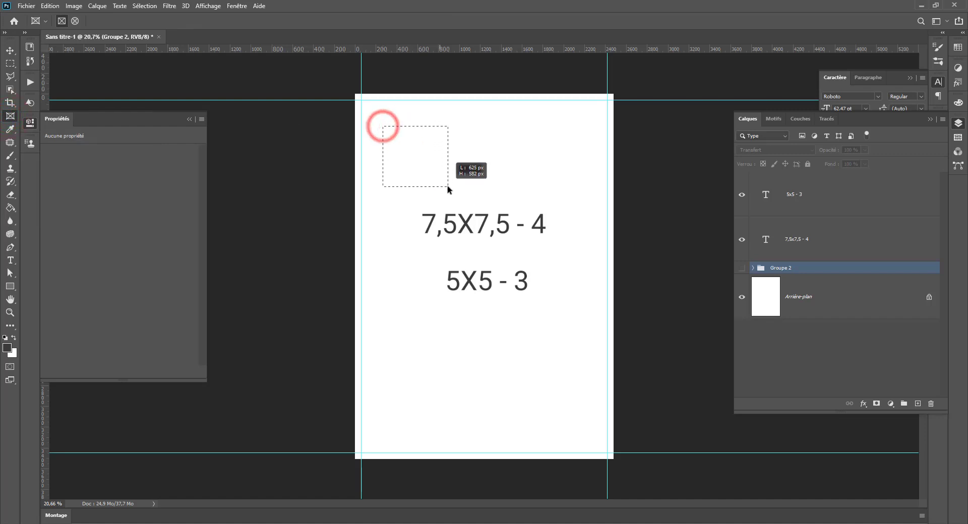
pyautogui.press('Escape')
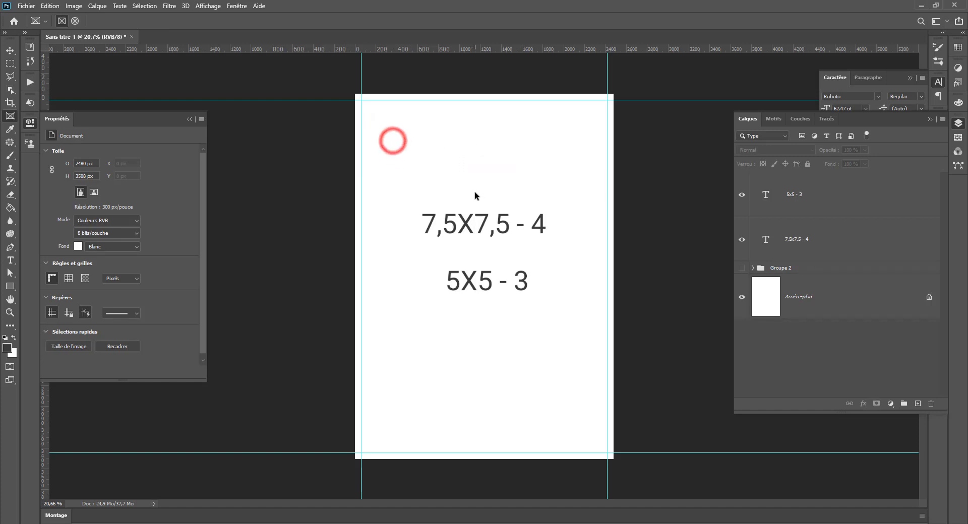
pyautogui.click(824, 299)
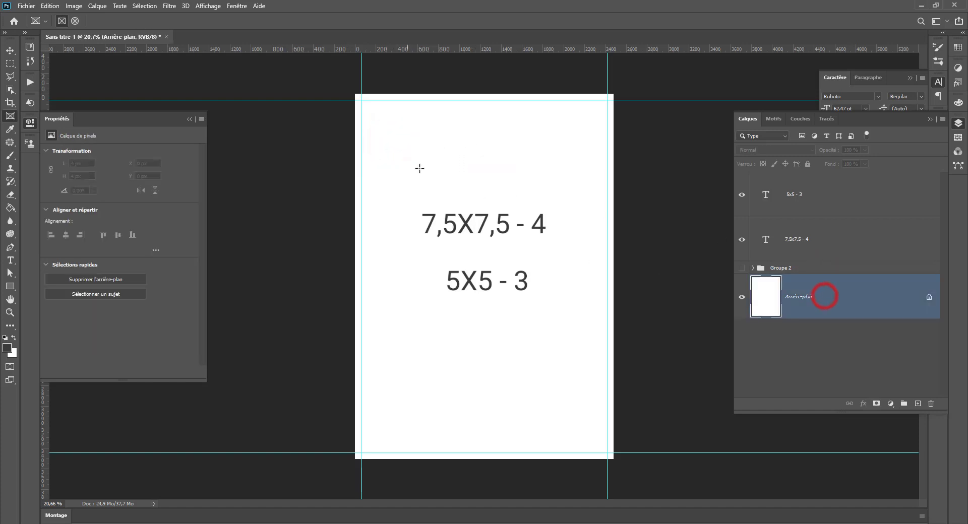
pyautogui.moveTo(384, 136); pyautogui.dragTo(422, 195)
pyautogui.press('Escape')
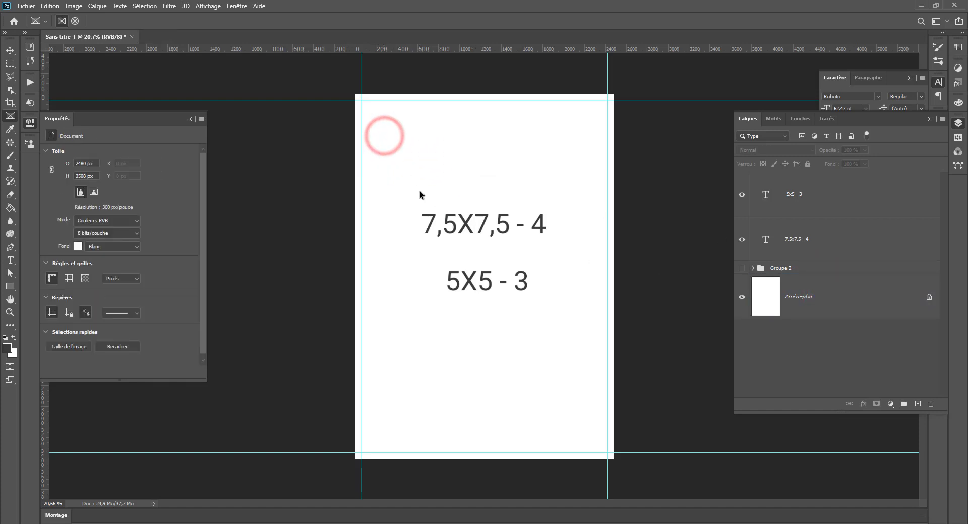
pyautogui.hotkey('ctrl', 'z')
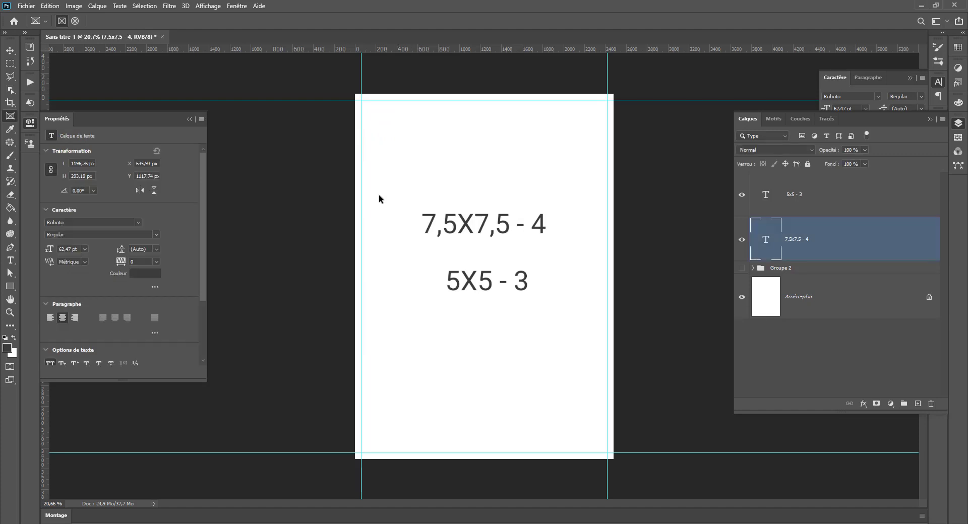
# Draw an image frame in the page's upper-left area above the text and set its width and height to 7,5 cm
pyautogui.click(375, 126)
pyautogui.moveTo(398, 143); pyautogui.dragTo(468, 226)
pyautogui.click(10, 52)
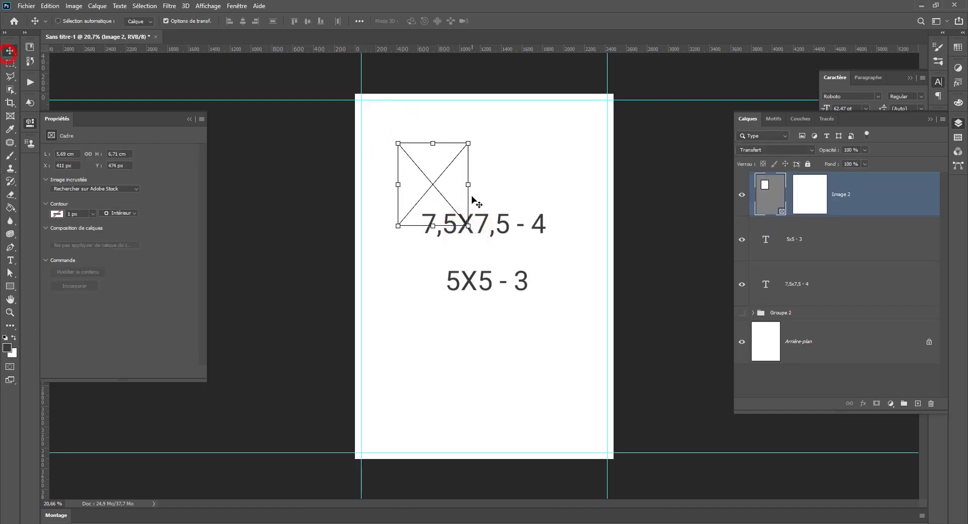
pyautogui.moveTo(443, 188); pyautogui.dragTo(422, 162)
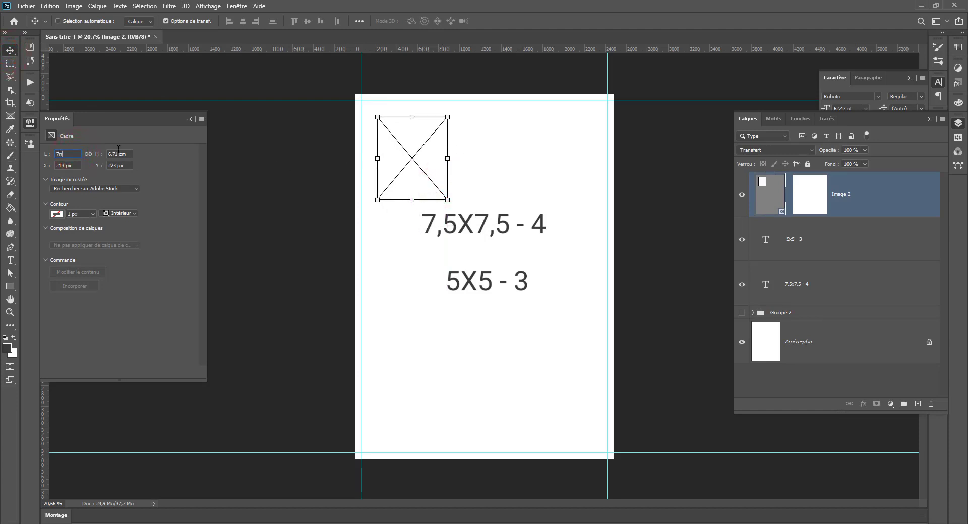
pyautogui.press('Tab')
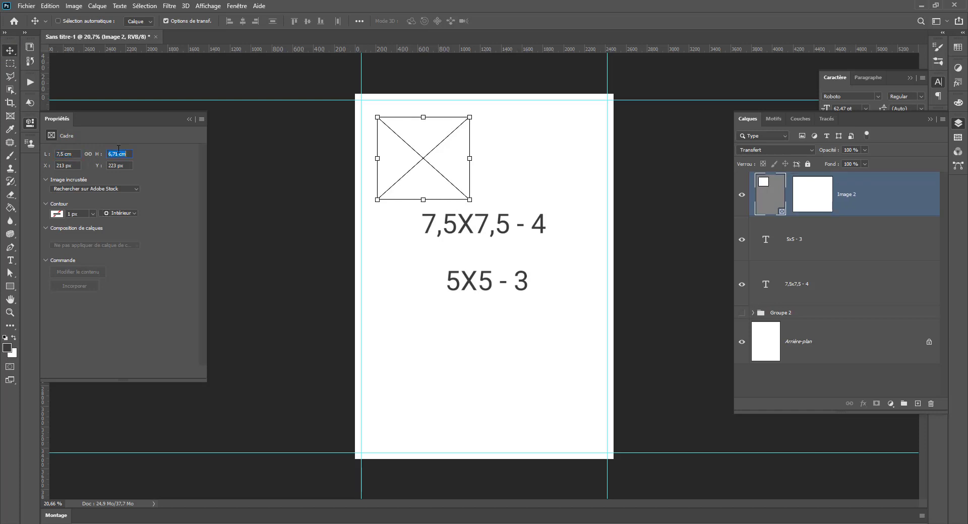
pyautogui.press('Return')
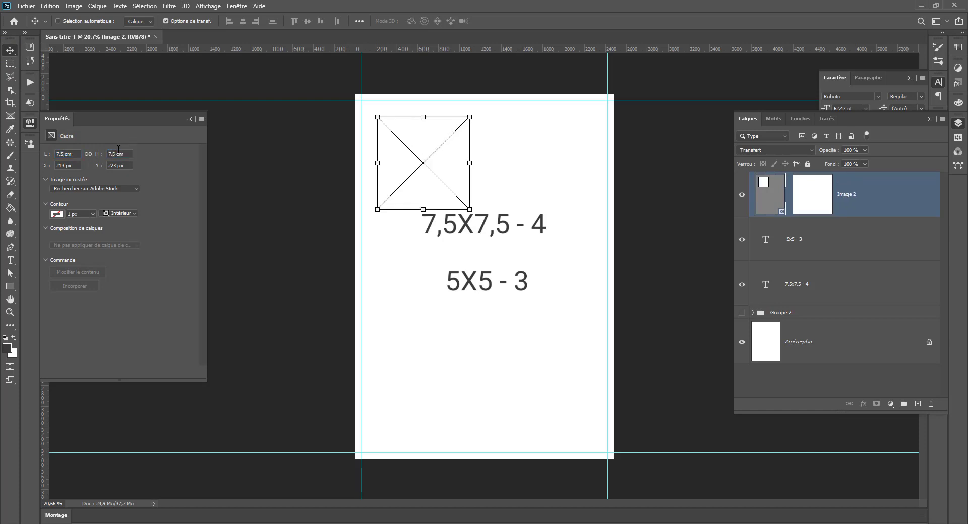
# Snap the 7,5 cm frame to the top-left margin corner and duplicate it twice below and once into the bottom-right margin corner
pyautogui.moveTo(423, 173); pyautogui.dragTo(406, 156)
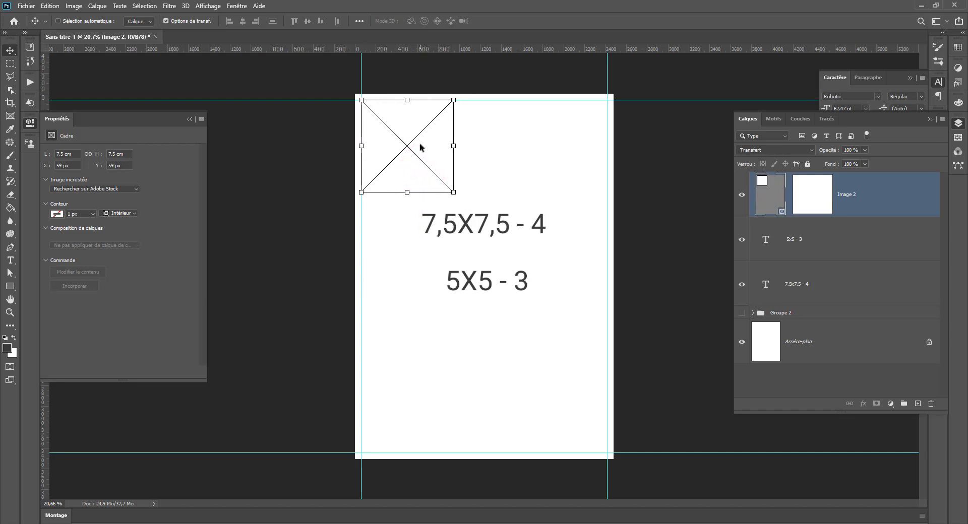
pyautogui.moveTo(404, 155); pyautogui.dragTo(561, 407)
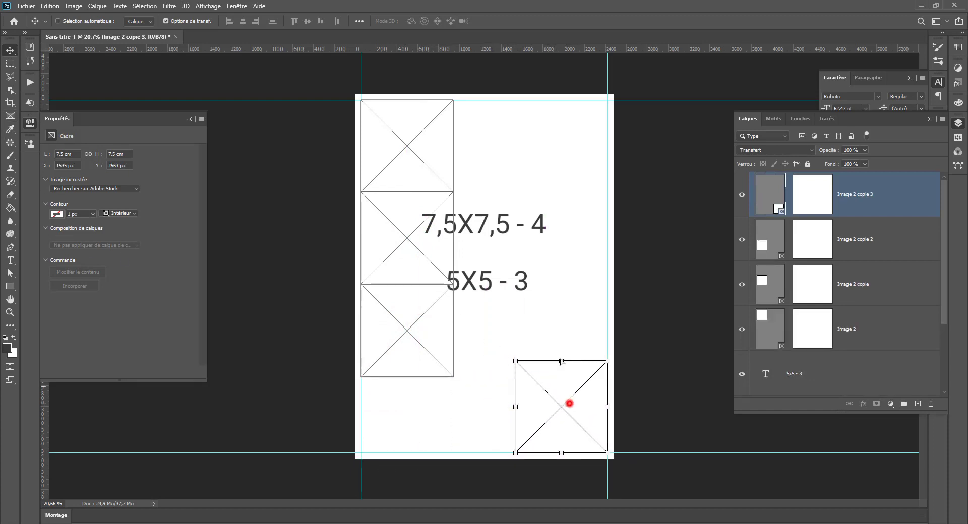
# Duplicate the bottom-right frame, resize the copy to 5 cm by 5 cm, and place two such frames along the top margin
pyautogui.moveTo(569, 403); pyautogui.dragTo(561, 273)
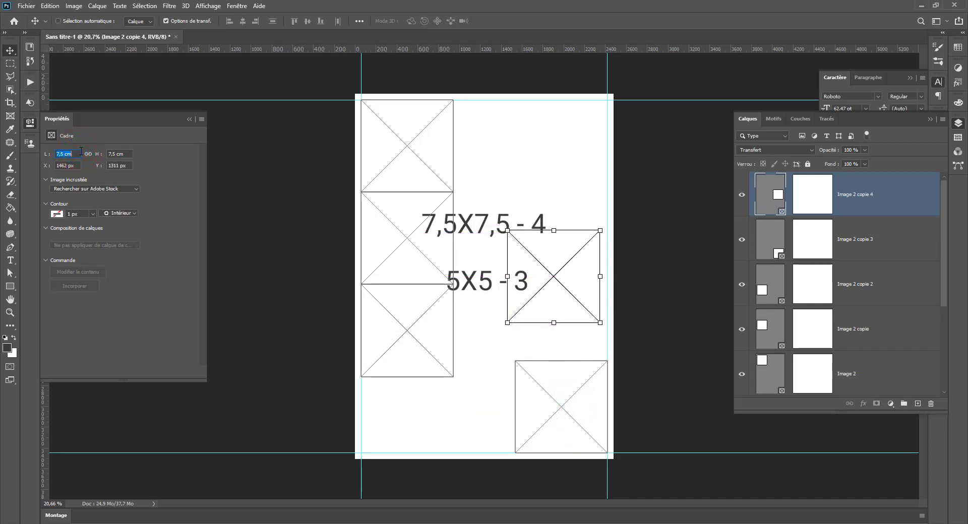
pyautogui.write('5')
pyautogui.press('Tab')
pyautogui.press('Tab')
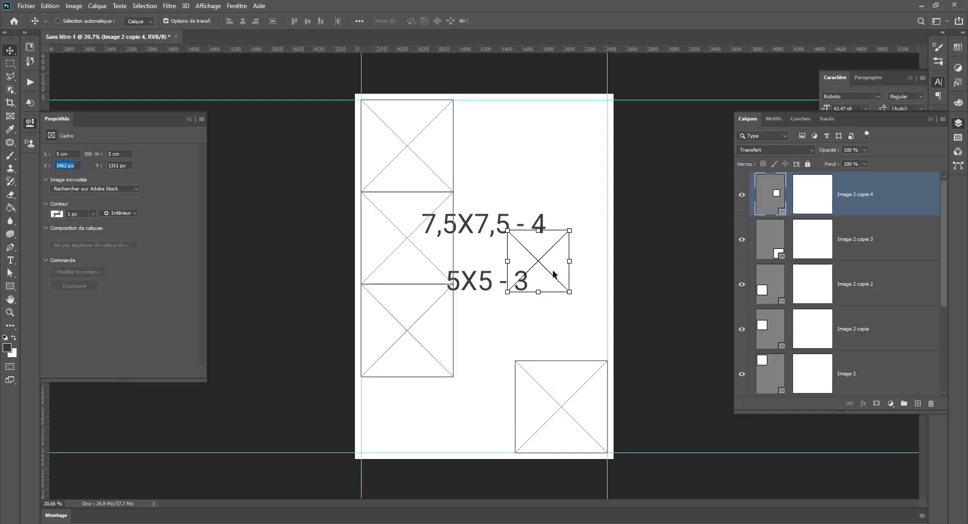
pyautogui.moveTo(553, 274); pyautogui.dragTo(578, 148)
# Distribute the three frames along the top margin evenly by their horizontal centres
pyautogui.click(491, 145)
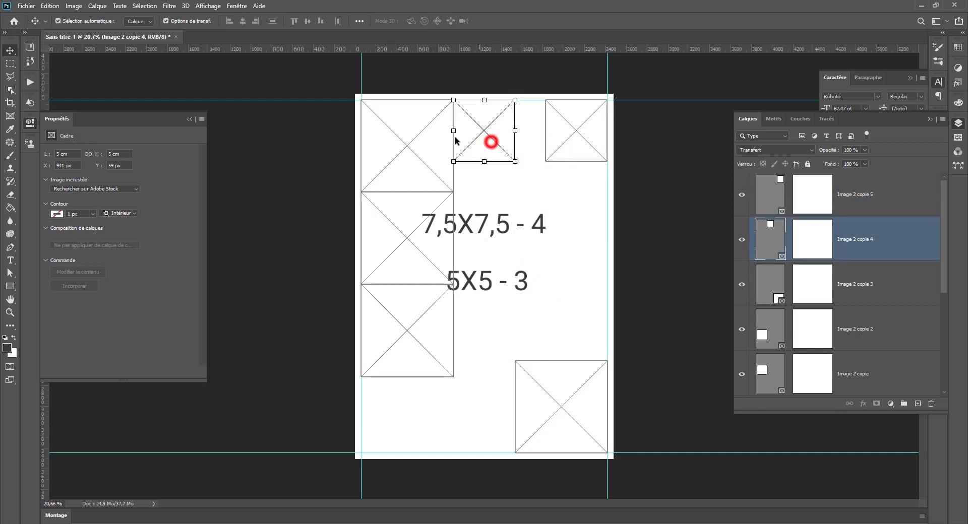
pyautogui.keyDown('shift'); pyautogui.click(403, 150); pyautogui.keyUp('shift')
pyautogui.keyDown('shift'); pyautogui.click(566, 146); pyautogui.keyUp('shift')
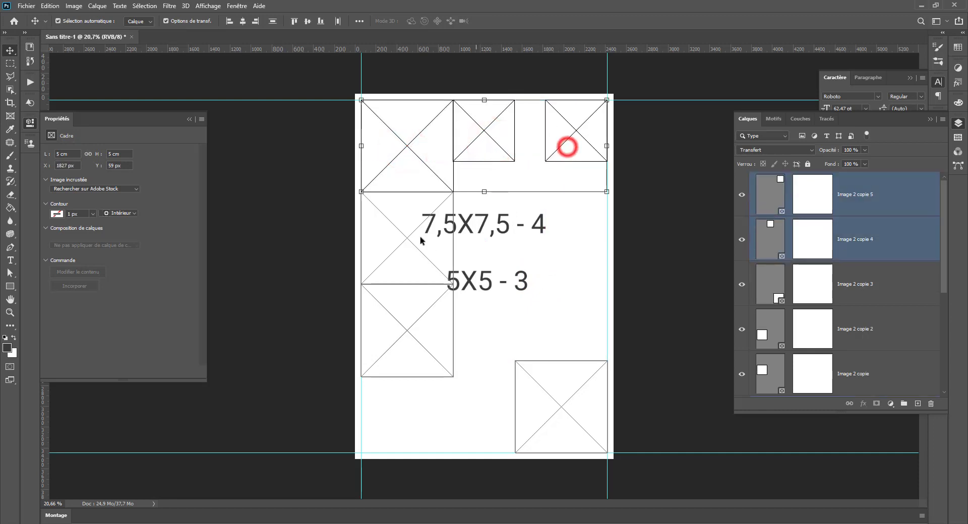
pyautogui.click(360, 21)
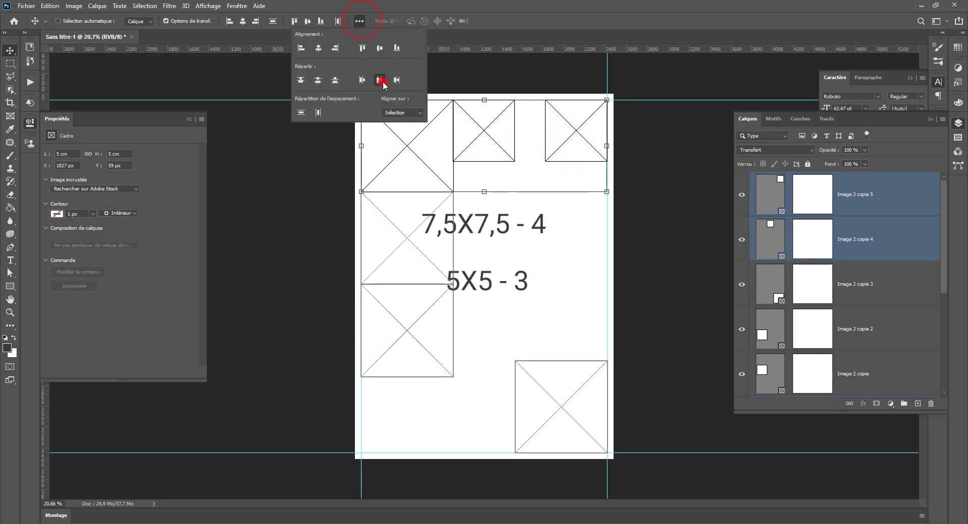
pyautogui.click(381, 80)
pyautogui.click(311, 246)
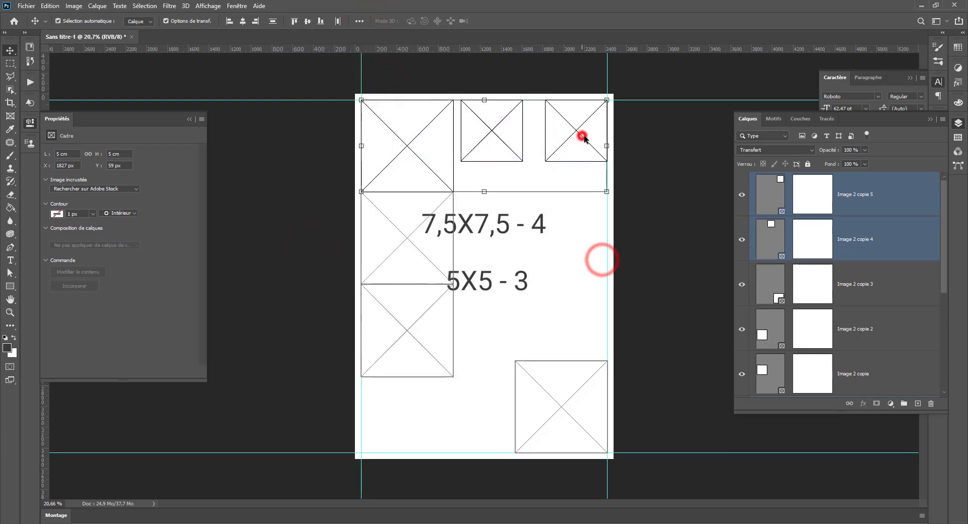
# Duplicate the top pair of 5 cm frames into three rows below it and once more beside the bottom-right 7,5 cm frame
pyautogui.click(822, 201)
pyautogui.keyDown('shift'); pyautogui.click(864, 251); pyautogui.keyUp('shift')
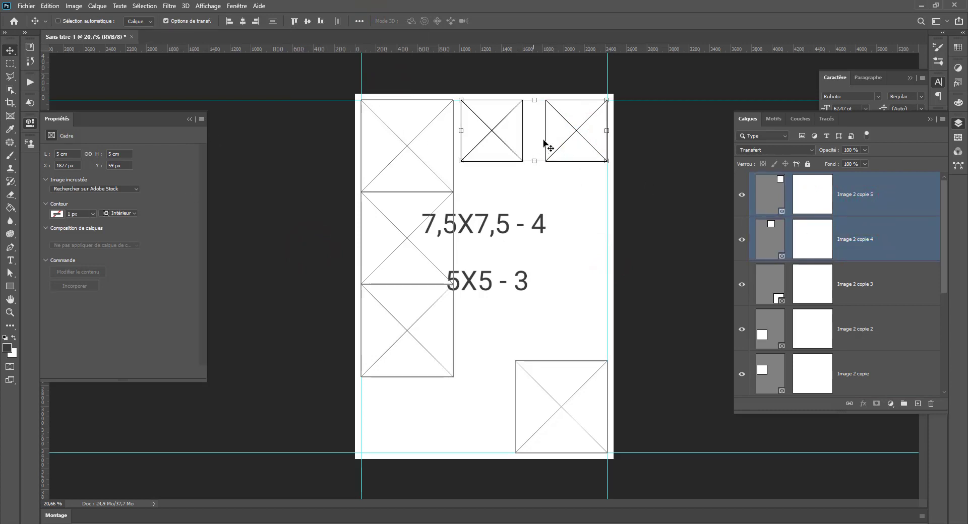
pyautogui.moveTo(512, 133); pyautogui.dragTo(490, 323)
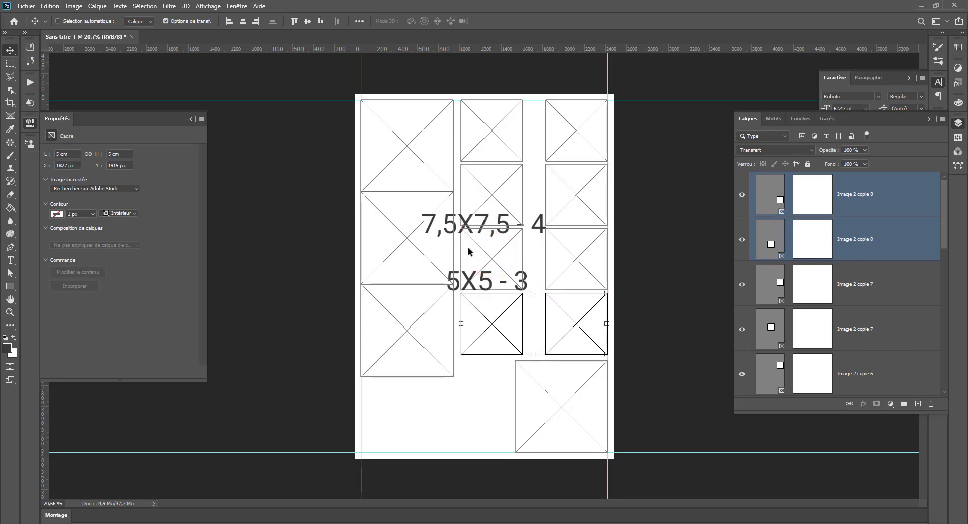
pyautogui.moveTo(586, 333); pyautogui.dragTo(488, 424)
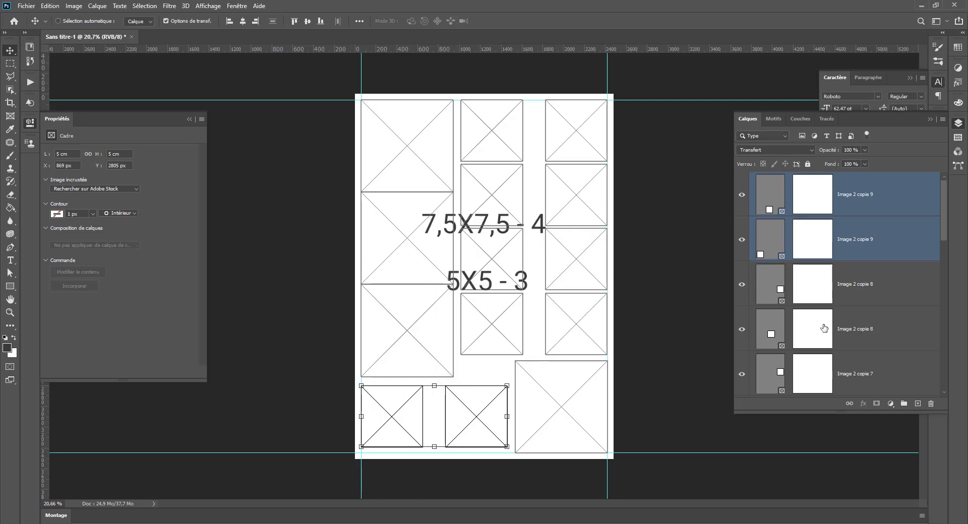
# Group all the 5 cm frames with the bottom-right 7,5 cm frame and preview the page with the group hidden and shown
pyautogui.scroll(-10, 824, 328)
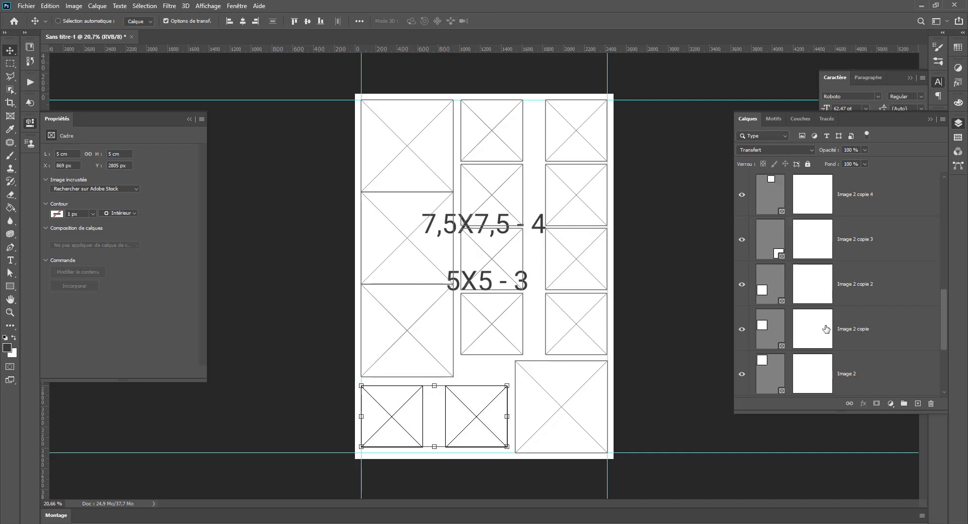
pyautogui.keyDown('shift'); pyautogui.click(871, 222); pyautogui.keyUp('shift')
pyautogui.hotkey('ctrl', 'g')
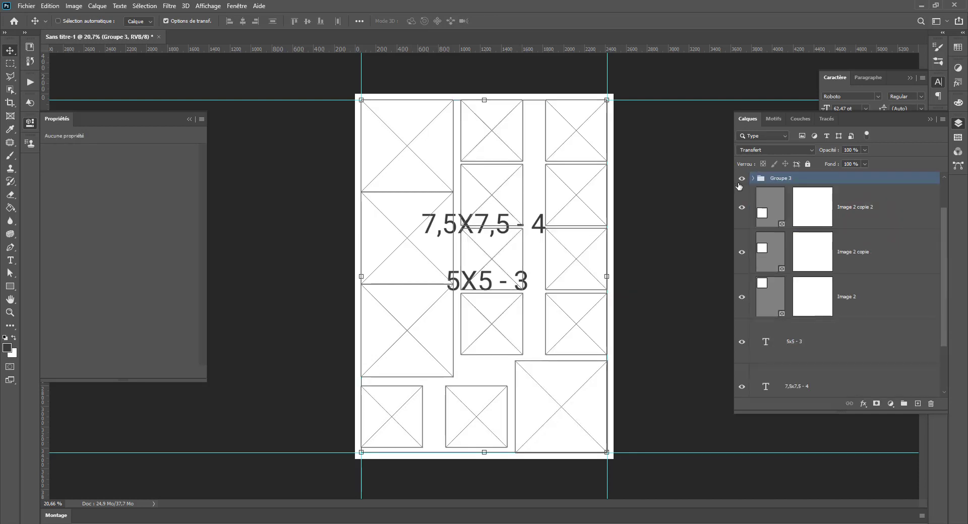
pyautogui.click(742, 178)
pyautogui.click(742, 179)
pyautogui.press('ctrl')
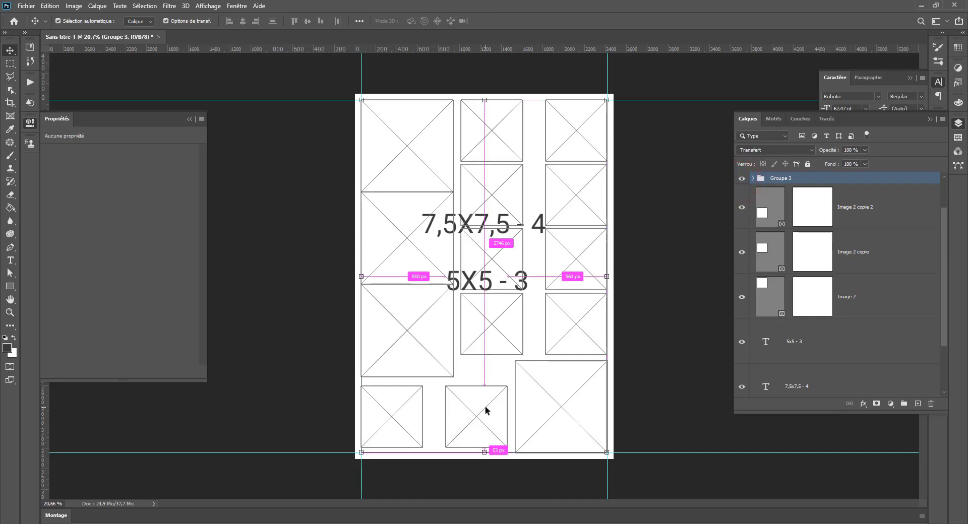
pyautogui.keyDown('ctrl'); pyautogui.click(485, 410); pyautogui.keyUp('ctrl')
pyautogui.click(769, 209)
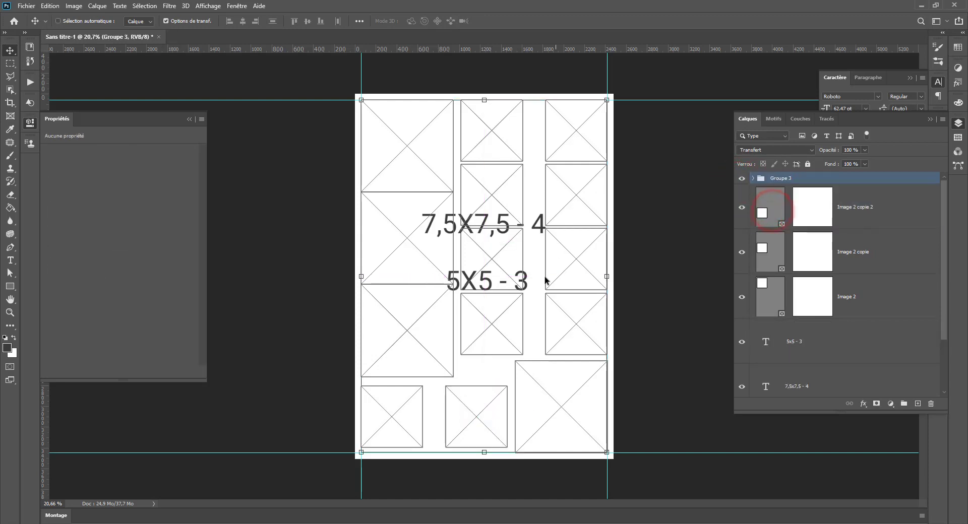
pyautogui.click(741, 179)
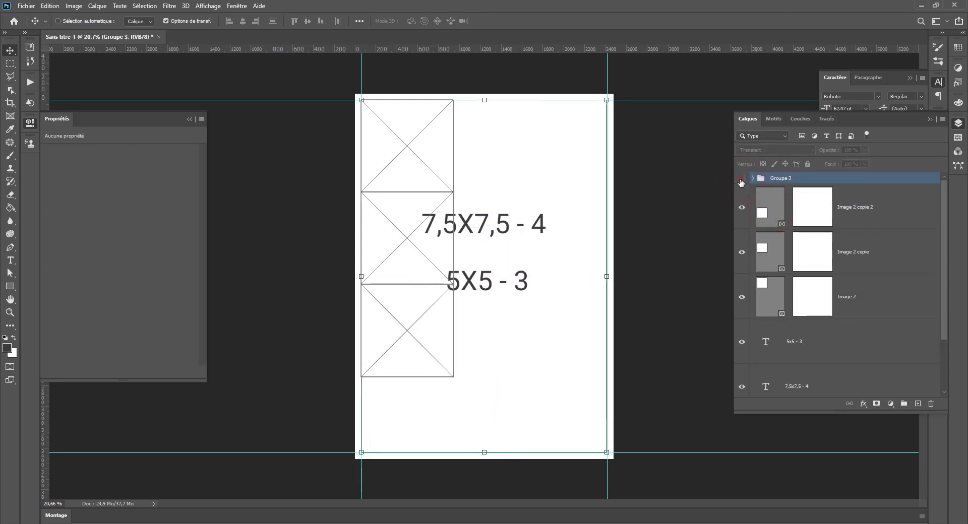
pyautogui.click(740, 180)
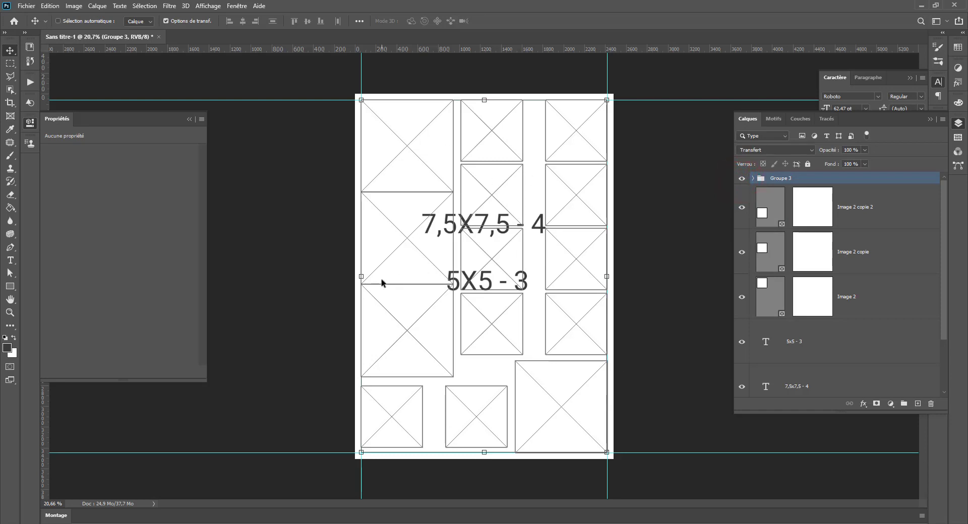
# Delete the frame group with its contents, keeping one bottom 5 cm frame outside it, and hide that frame
pyautogui.click(780, 180)
pyautogui.click(930, 404)
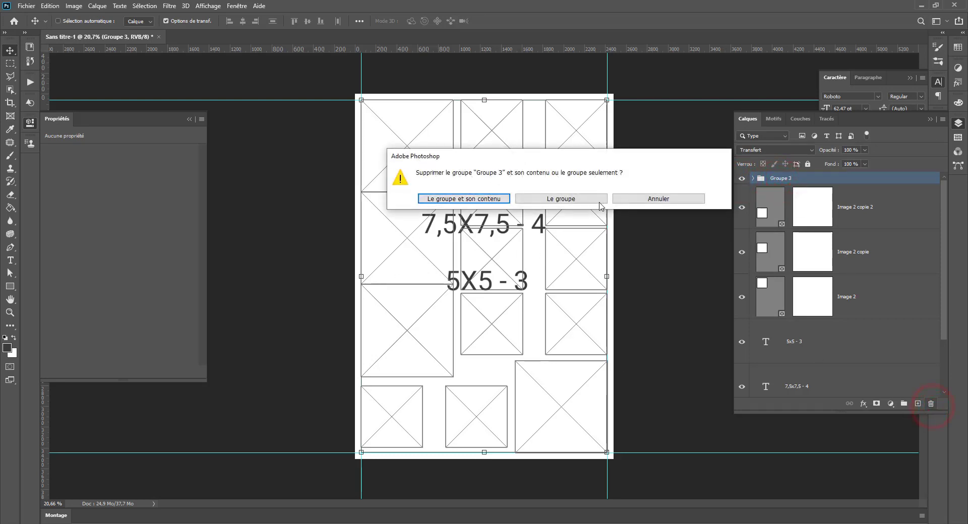
pyautogui.click(659, 199)
pyautogui.click(650, 199)
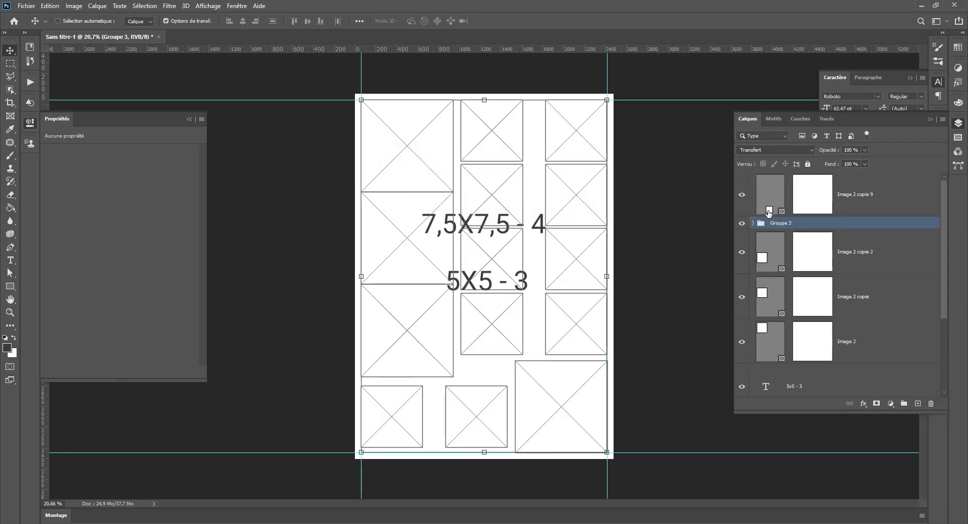
pyautogui.press('Delete')
pyautogui.click(474, 401)
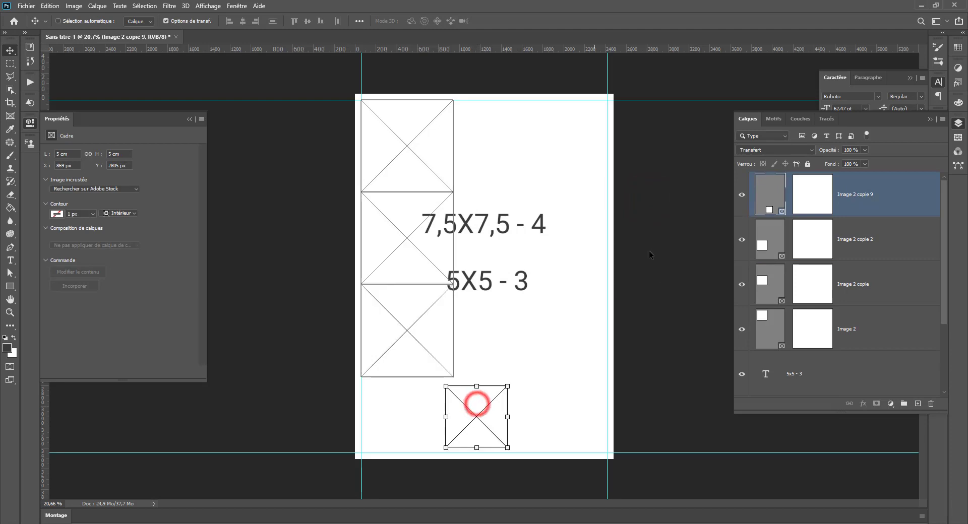
pyautogui.click(742, 196)
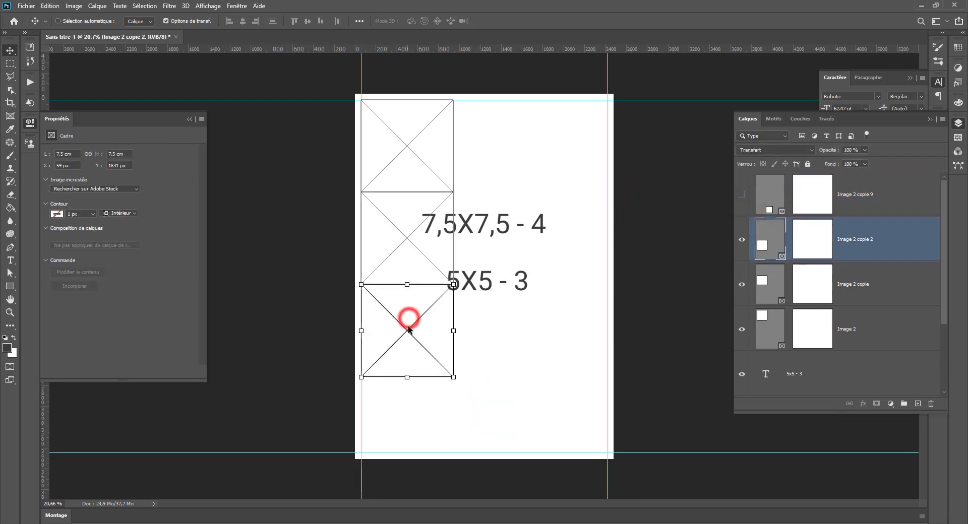
# Space the three 7,5 cm frames down the left margin guide with small, even gaps between them
pyautogui.moveTo(403, 321); pyautogui.dragTo(404, 396)
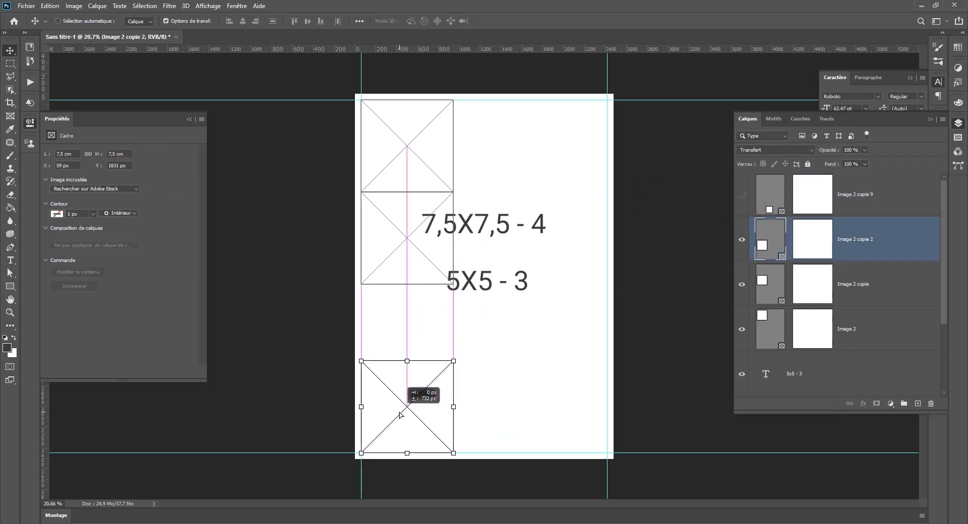
pyautogui.keyDown('ctrl'); pyautogui.click(405, 262); pyautogui.keyUp('ctrl')
pyautogui.moveTo(417, 233); pyautogui.dragTo(417, 295)
pyautogui.moveTo(417, 285); pyautogui.dragTo(416, 306)
pyautogui.click(417, 164)
pyautogui.moveTo(409, 147)
pyautogui.mouseDown()
pyautogui.moveTo(406, 198)
pyautogui.moveTo(407, 152)
pyautogui.mouseUp()
pyautogui.click(896, 272)
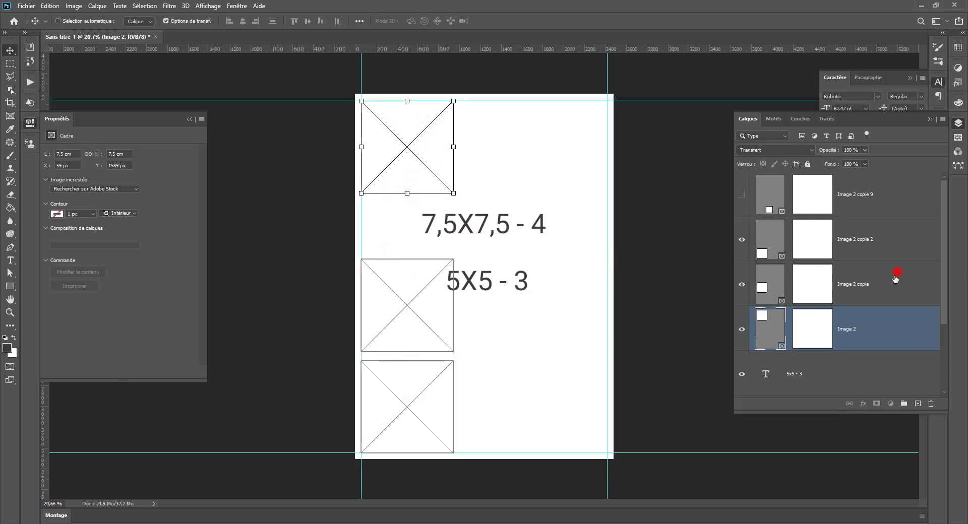
pyautogui.moveTo(414, 304); pyautogui.dragTo(417, 246)
pyautogui.keyDown('ctrl'); pyautogui.click(413, 396); pyautogui.keyUp('ctrl')
pyautogui.moveTo(412, 395); pyautogui.dragTo(405, 336)
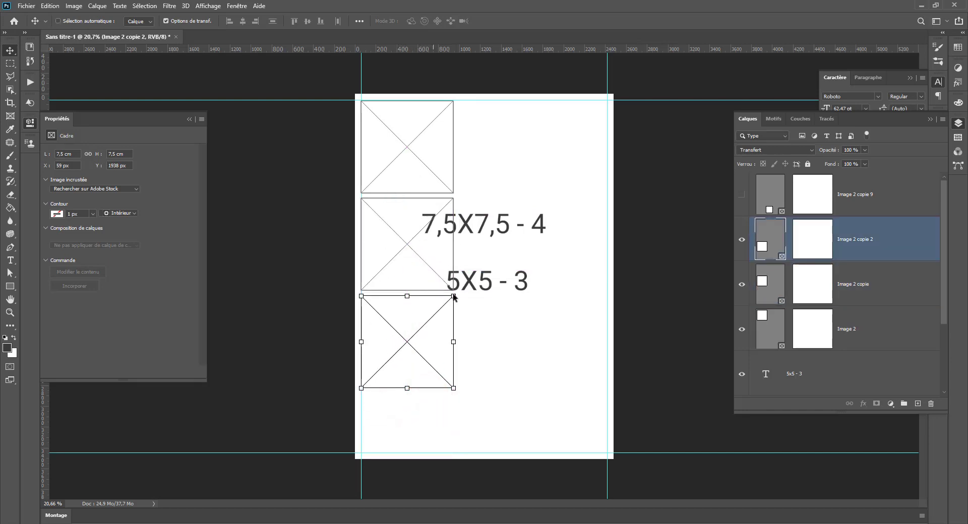
# Duplicate the column of three 7,5 cm frames to its right and move all six frames toward the page centre
pyautogui.keyDown('shift'); pyautogui.click(874, 328); pyautogui.keyUp('shift')
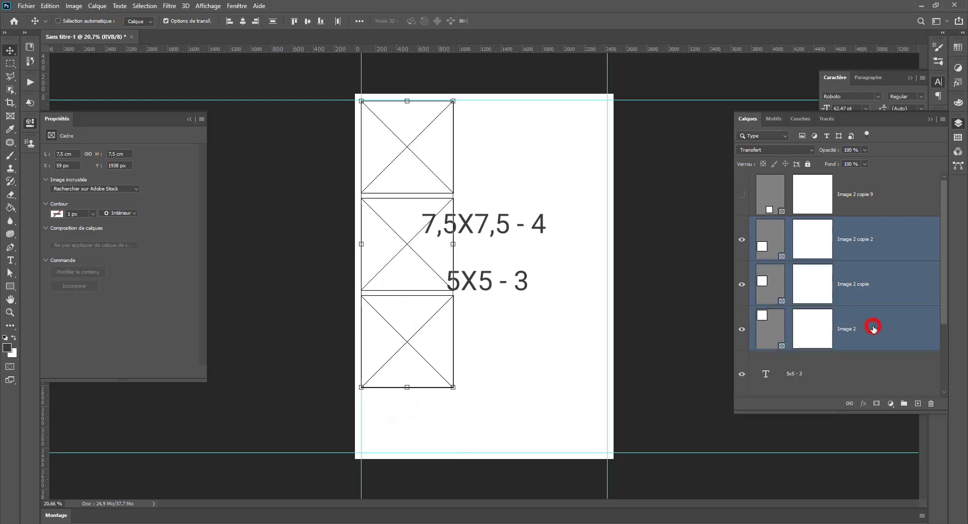
pyautogui.moveTo(407, 274); pyautogui.dragTo(527, 263)
pyautogui.click(866, 247)
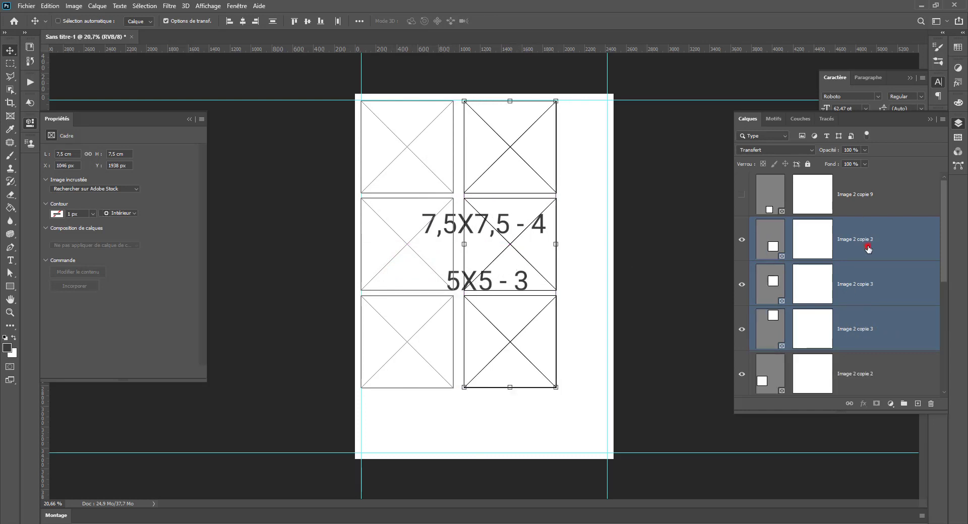
pyautogui.scroll(-4, 864, 339)
pyautogui.keyDown('shift'); pyautogui.click(875, 287); pyautogui.keyUp('shift')
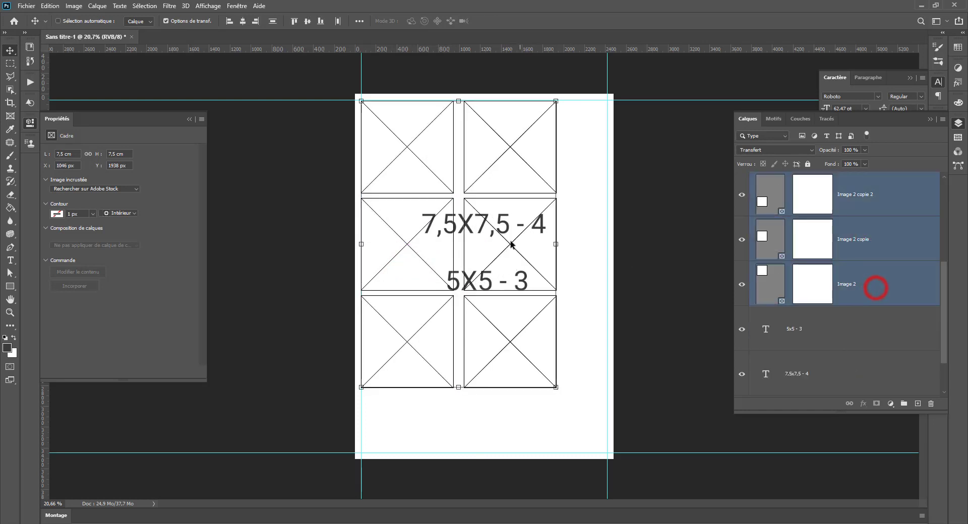
pyautogui.moveTo(496, 245); pyautogui.dragTo(522, 285)
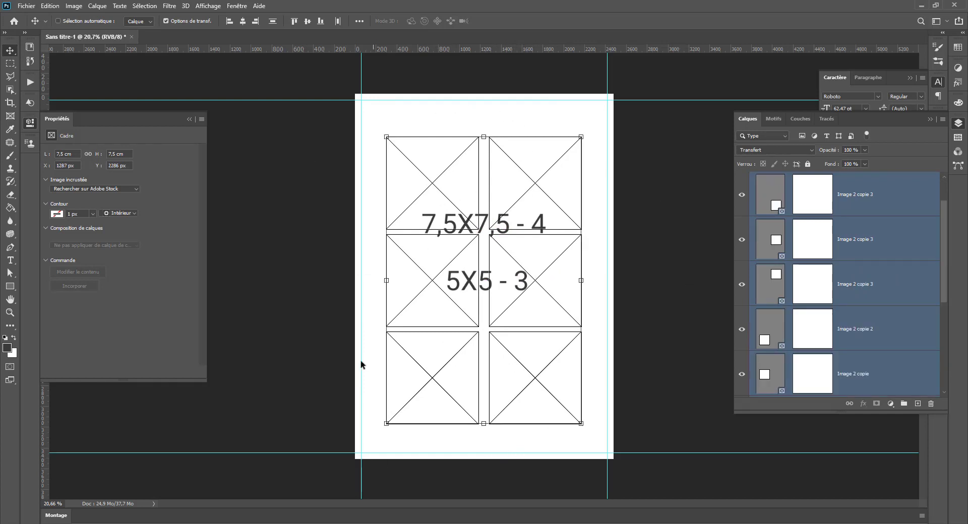
# Move the six 7,5 cm frames up against the top margin, centred horizontally, and group them
pyautogui.moveTo(436, 213)
pyautogui.mouseDown()
pyautogui.moveTo(444, 176)
pyautogui.moveTo(449, 213)
pyautogui.moveTo(440, 208)
pyautogui.moveTo(450, 210)
pyautogui.mouseUp()
pyautogui.click(514, 196)
pyautogui.moveTo(514, 196); pyautogui.dragTo(491, 161)
pyautogui.scroll(1, 775, 307)
pyautogui.hotkey('ctrl', 'g')
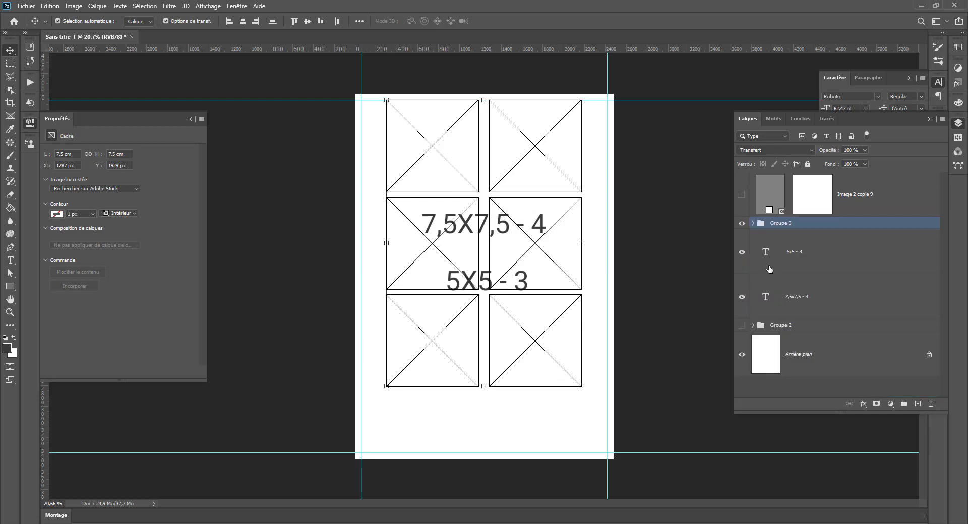
# Turn the hidden 5 cm frame into a visible row of three along the bottom margin, distributed evenly by horizontal centres
pyautogui.click(741, 196)
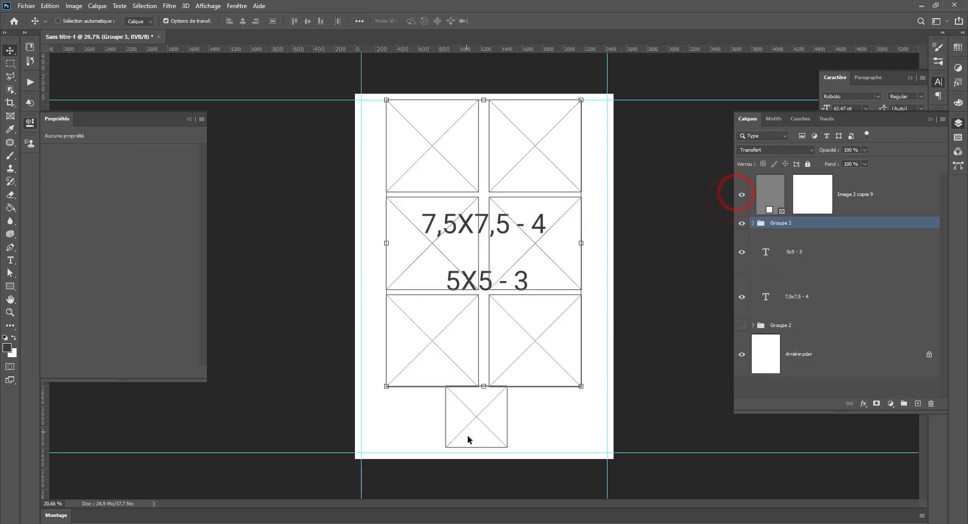
pyautogui.moveTo(472, 430); pyautogui.dragTo(550, 421)
pyautogui.click(796, 197)
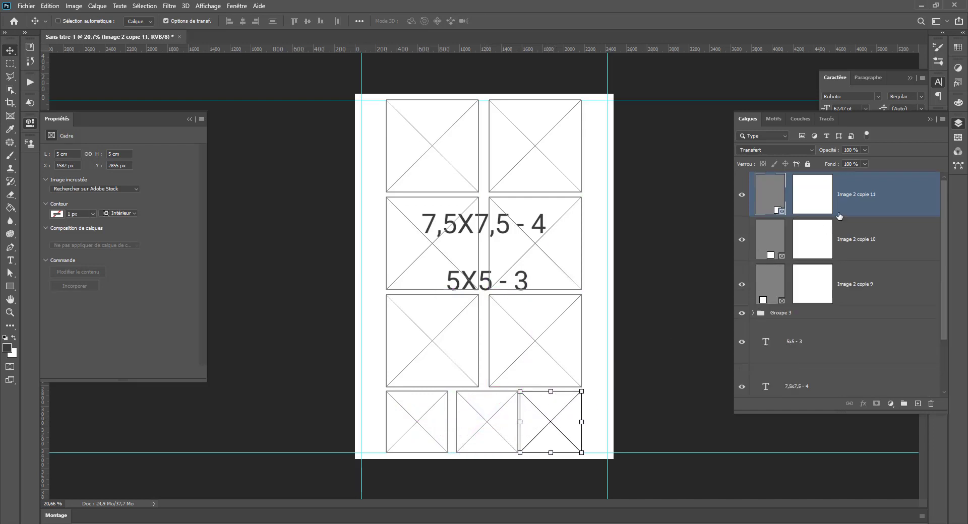
pyautogui.keyDown('shift'); pyautogui.click(883, 286); pyautogui.keyUp('shift')
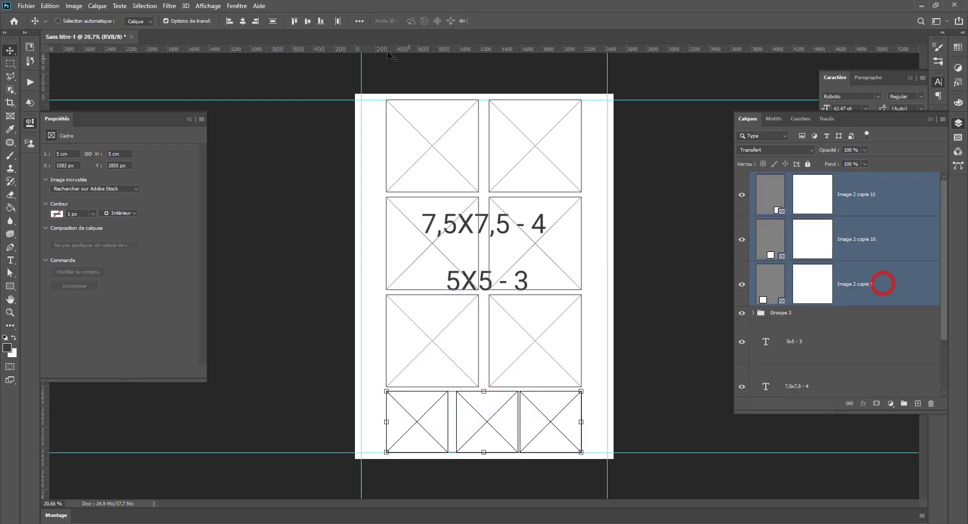
pyautogui.click(358, 20)
pyautogui.click(379, 79)
pyautogui.click(351, 297)
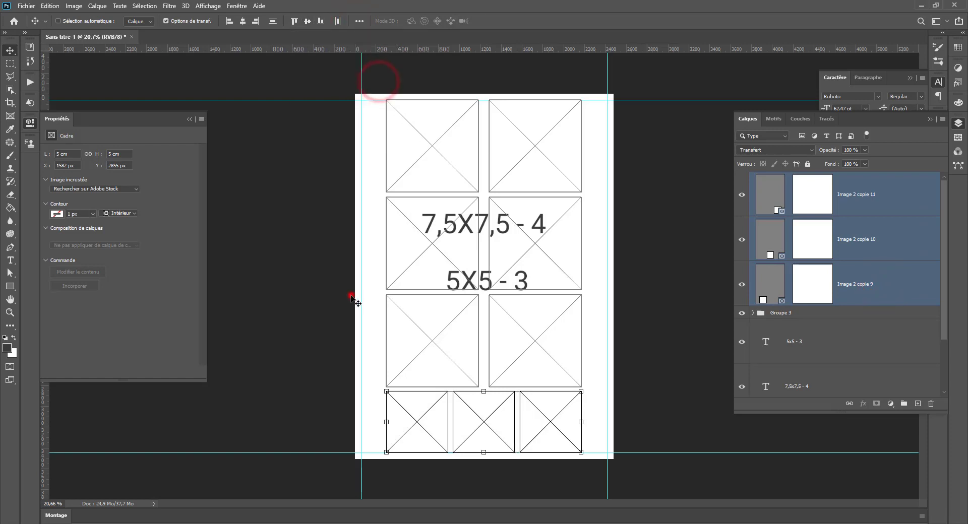
pyautogui.click(742, 194)
pyautogui.click(742, 240)
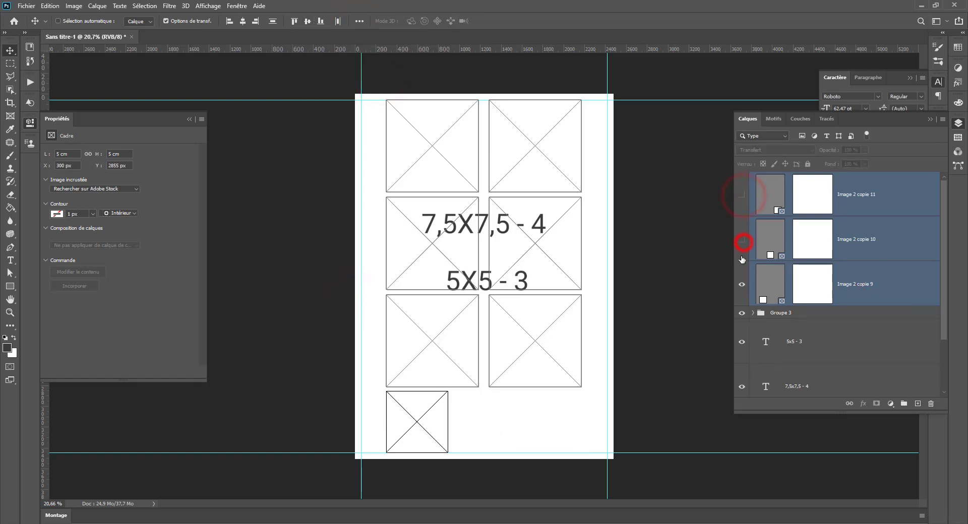
pyautogui.click(742, 240)
pyautogui.click(742, 195)
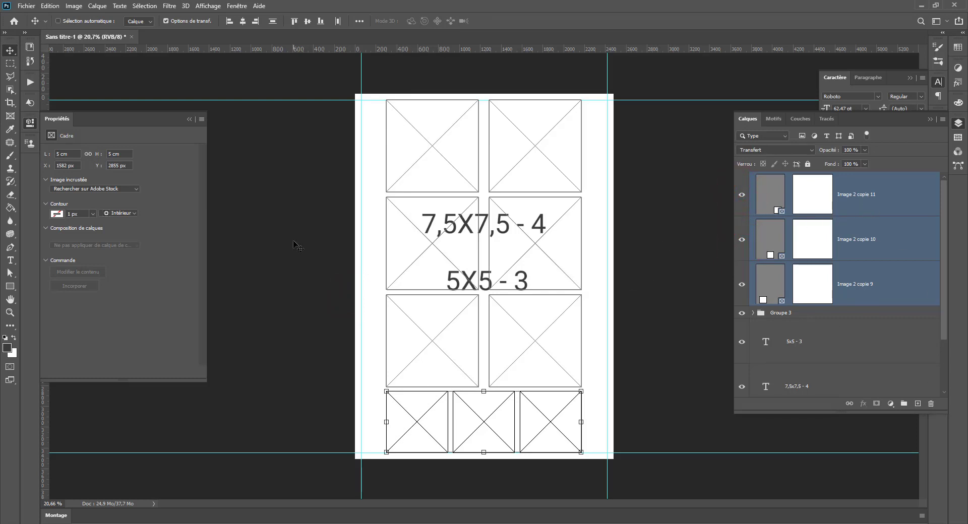
pyautogui.click(11, 118)
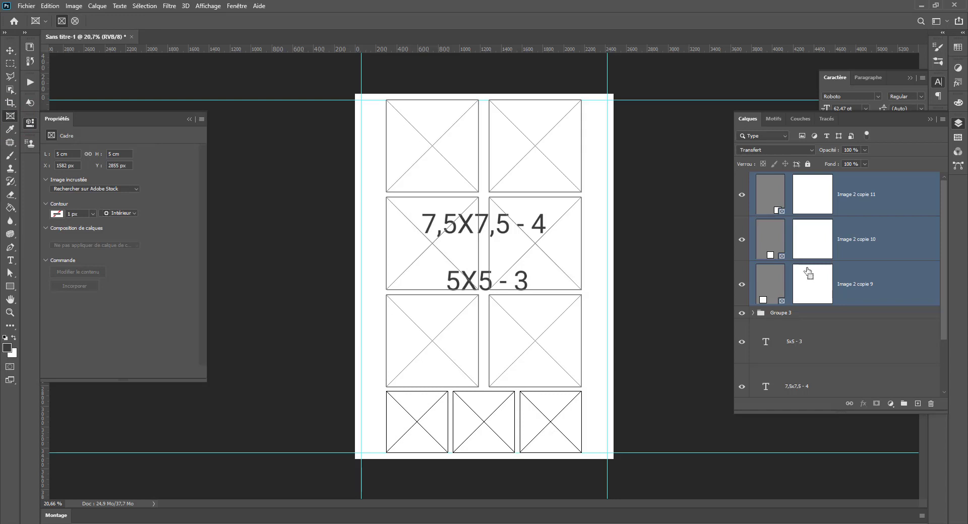
# Group the three 5 cm frames, combine both frame groups and the two text layers into one group, and hide it
pyautogui.hotkey('ctrl', 'g')
pyautogui.click(741, 180)
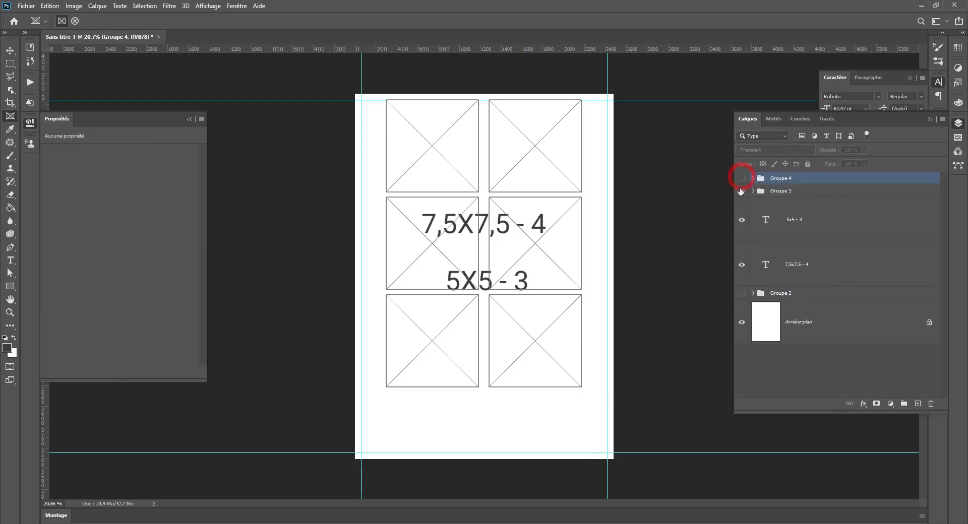
pyautogui.click(741, 180)
pyautogui.keyDown('shift'); pyautogui.click(801, 264); pyautogui.keyUp('shift')
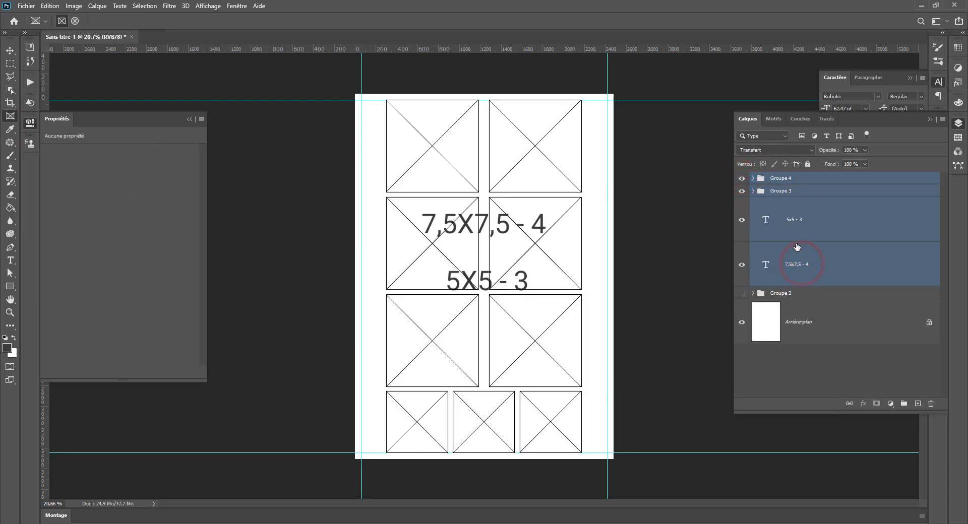
pyautogui.hotkey('ctrl', 'g')
pyautogui.click(741, 179)
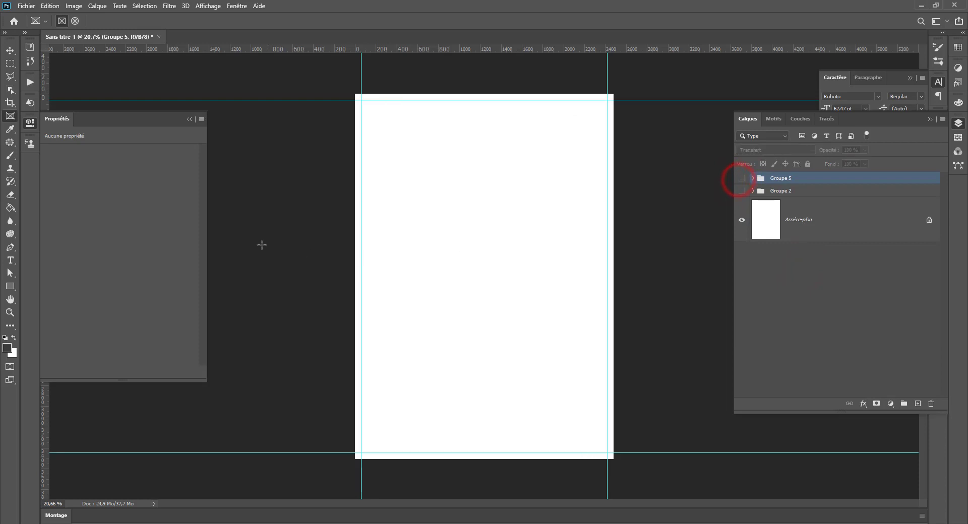
# Draw a five-sided polygon about 1016 px wide and move it to the middle of the page's upper half
pyautogui.click(10, 286)
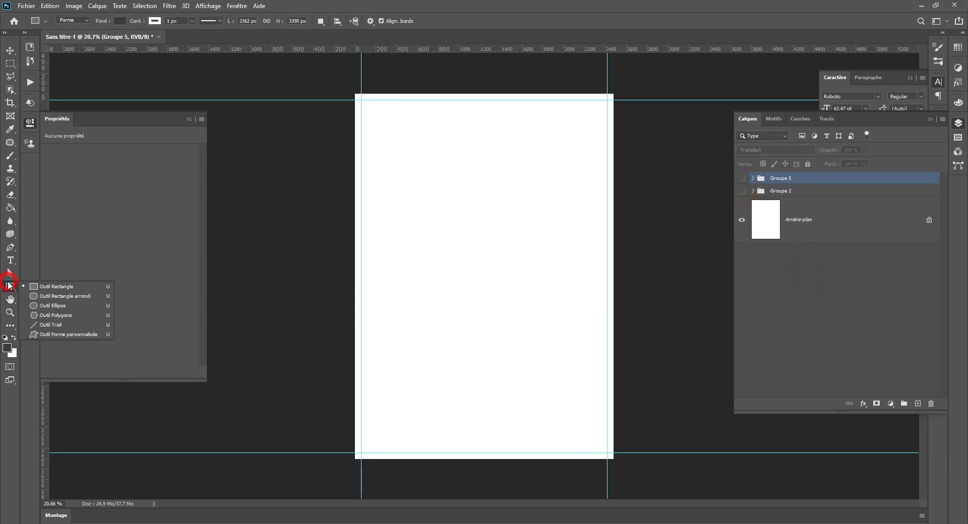
pyautogui.click(30, 316)
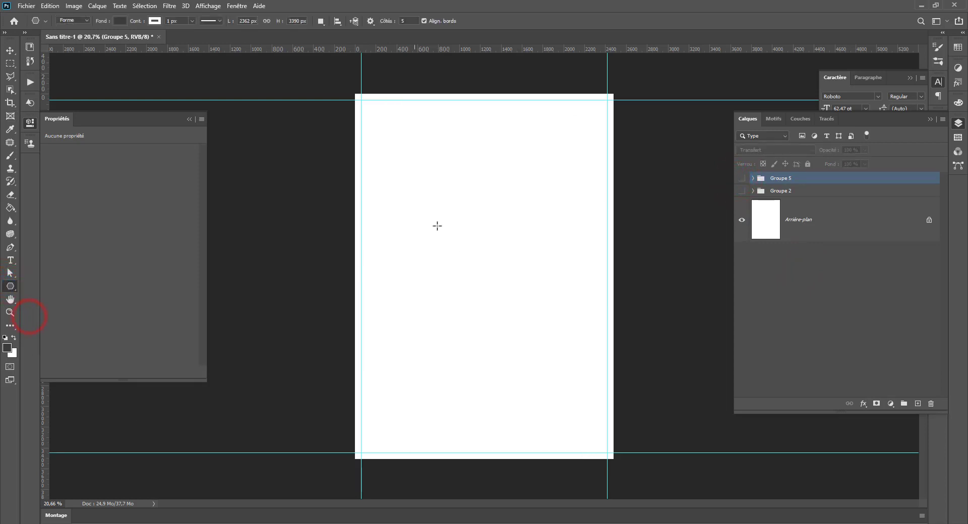
pyautogui.moveTo(406, 162); pyautogui.dragTo(467, 201)
pyautogui.click(9, 50)
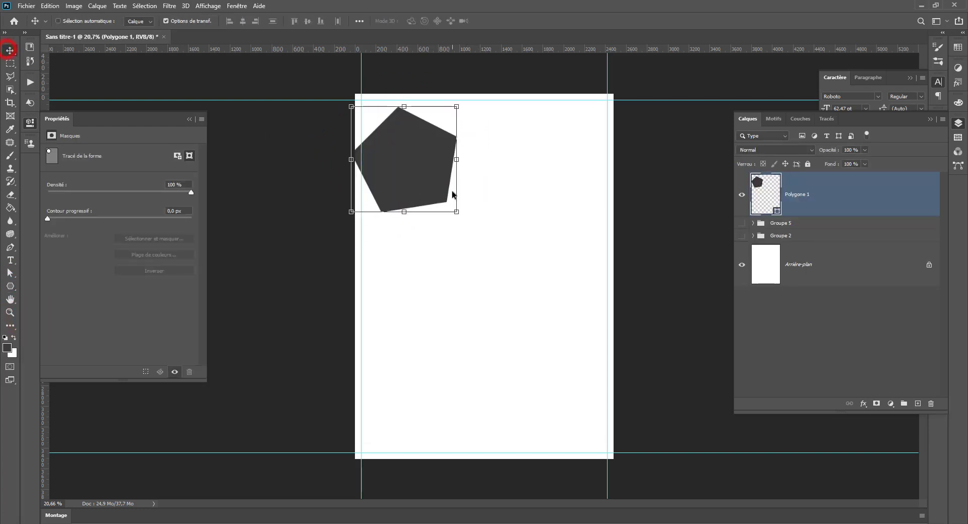
pyautogui.moveTo(425, 177); pyautogui.dragTo(497, 226)
# Try small test polygons with 7 and 3 sides above the pentagon, undoing each one
pyautogui.click(9, 287)
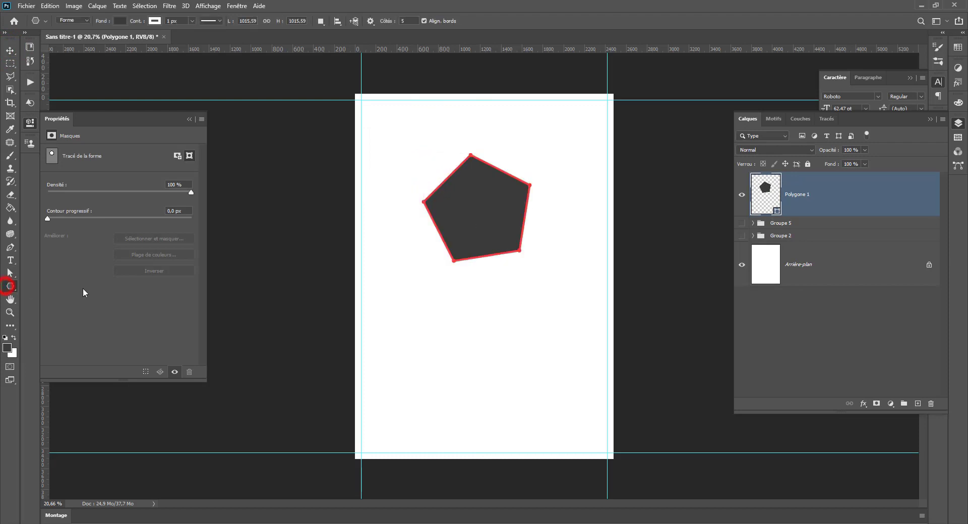
pyautogui.click(411, 21)
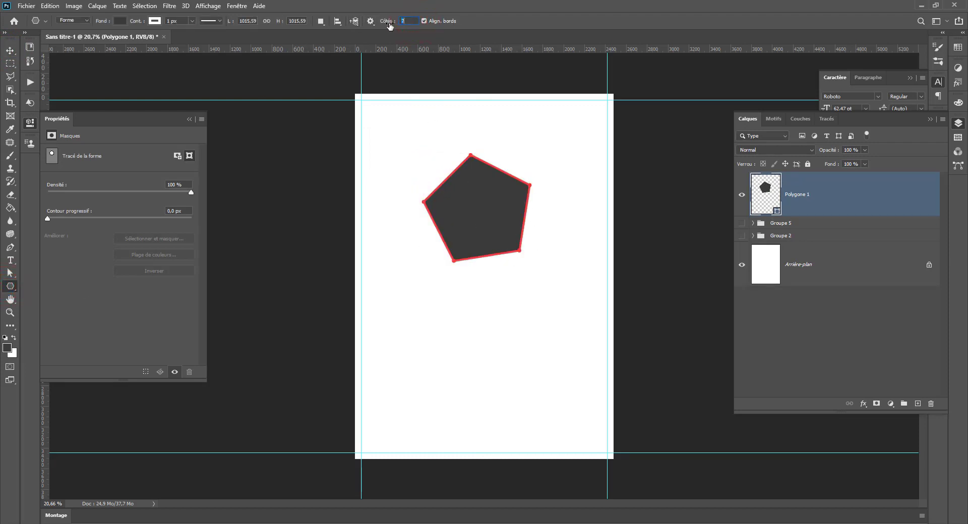
pyautogui.moveTo(421, 131); pyautogui.dragTo(453, 134)
pyautogui.hotkey('ctrl', 'z')
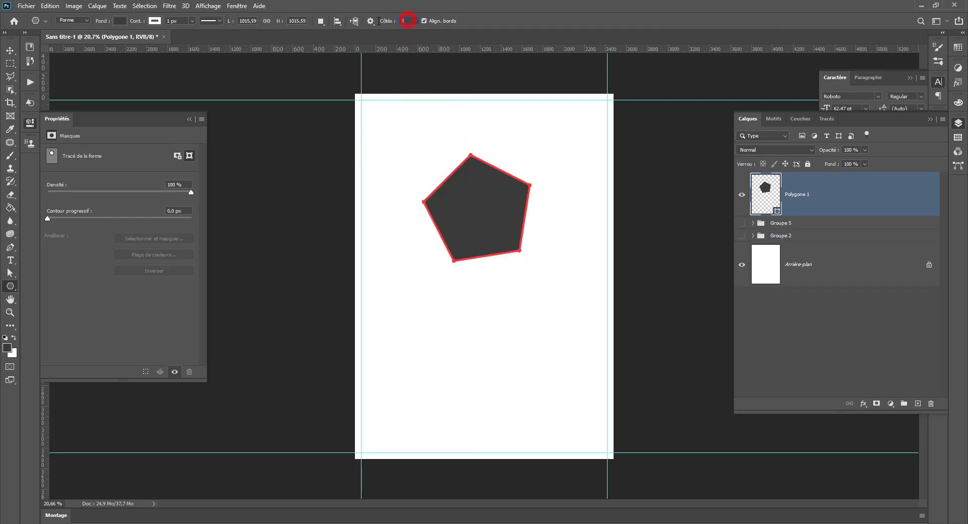
pyautogui.write('3')
pyautogui.moveTo(402, 151)
pyautogui.mouseDown()
pyautogui.moveTo(385, 152)
pyautogui.moveTo(414, 139)
pyautogui.mouseUp()
pyautogui.hotkey('ctrl', 'z')
# Draw a six-sided polygon about 651 by 644 px near the page's upper-right corner, above the pentagon
pyautogui.click(413, 20)
pyautogui.write('4')
pyautogui.hotkey('ctrl', 'z')
pyautogui.write('6')
pyautogui.moveTo(551, 138); pyautogui.dragTo(576, 163)
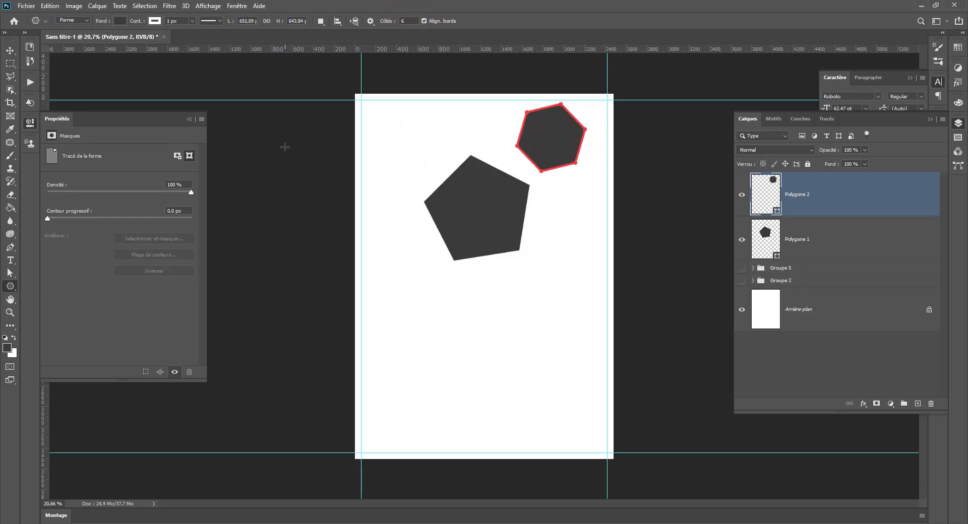
pyautogui.click(266, 21)
pyautogui.click(264, 20)
# Select the pentagon and the hexagon and move them together down and to the left on the page
pyautogui.click(9, 51)
pyautogui.click(497, 206)
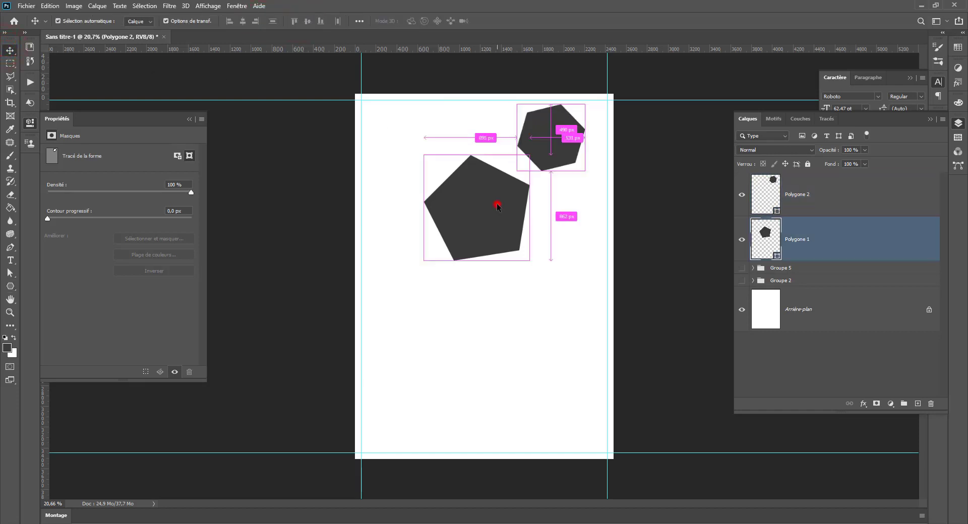
pyautogui.keyDown('shift'); pyautogui.click(557, 141); pyautogui.keyUp('shift')
pyautogui.moveTo(557, 149); pyautogui.dragTo(522, 216)
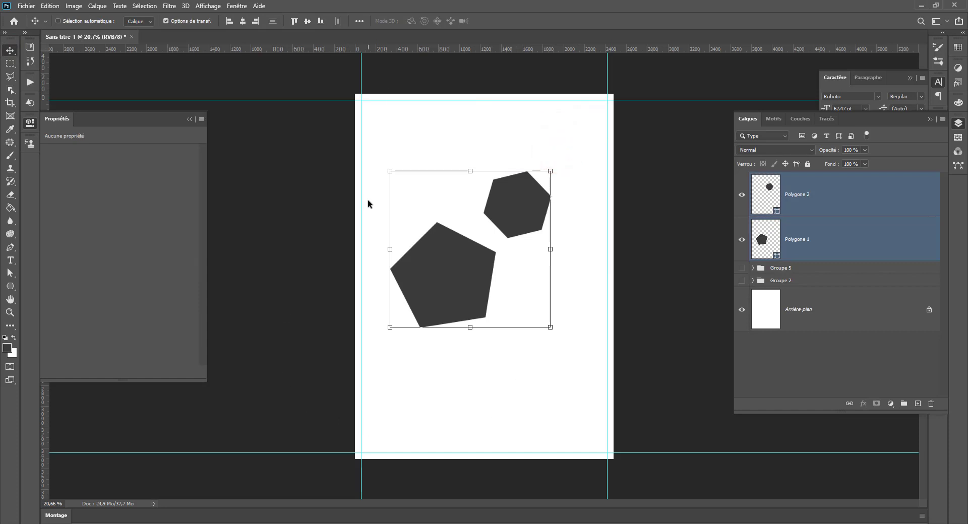